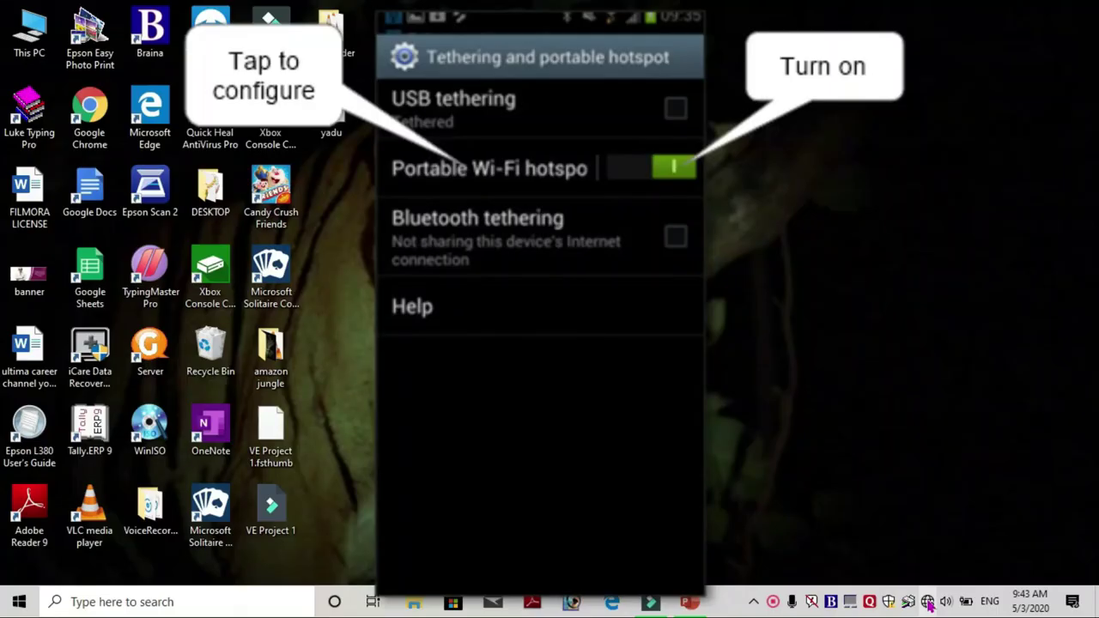
Start connecting to the Wi-Fi network 112, then cancel the attempt.
click(927, 601)
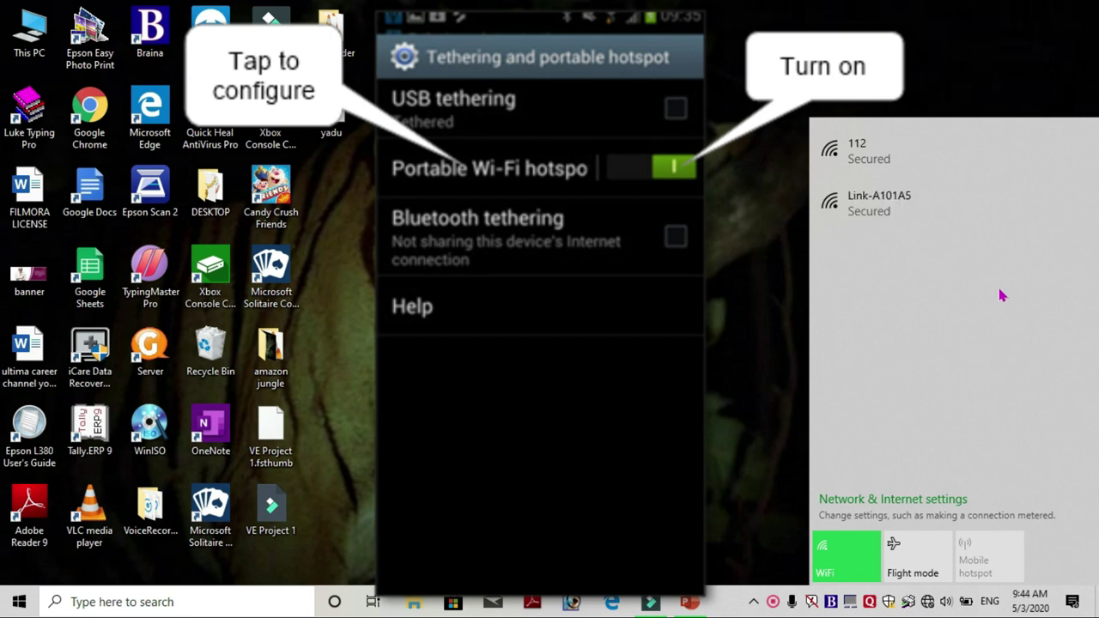
click(886, 149)
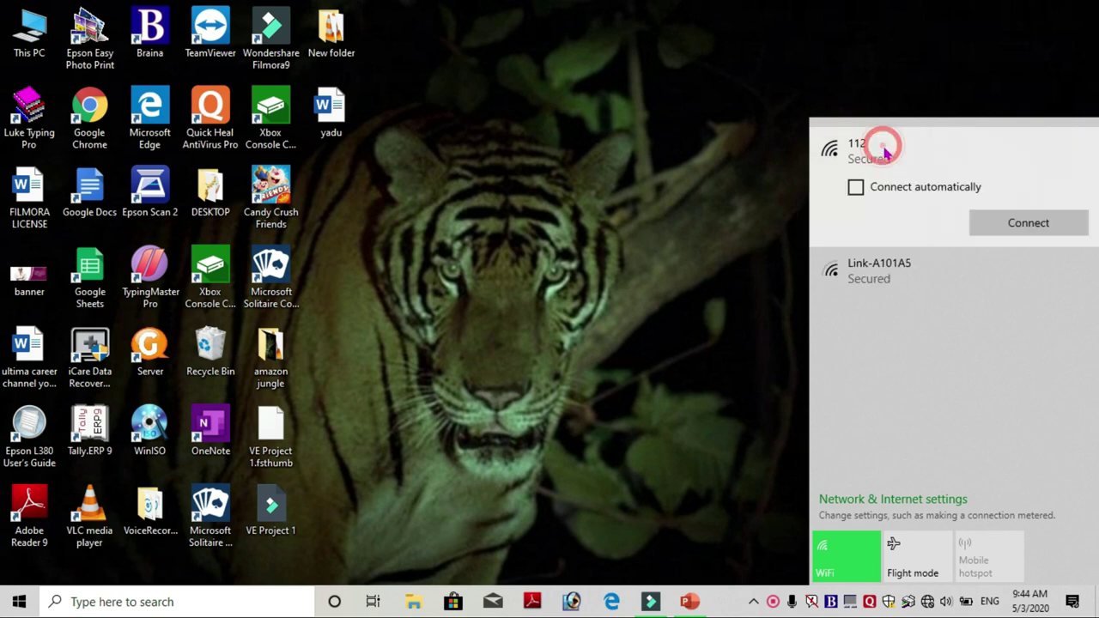
click(1052, 228)
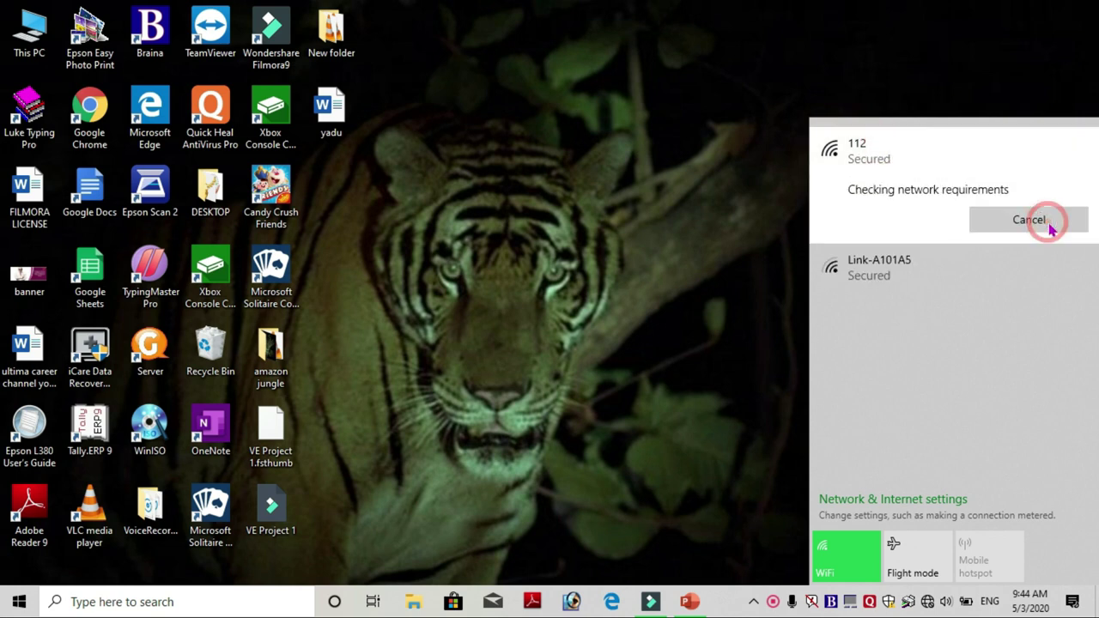
click(1050, 225)
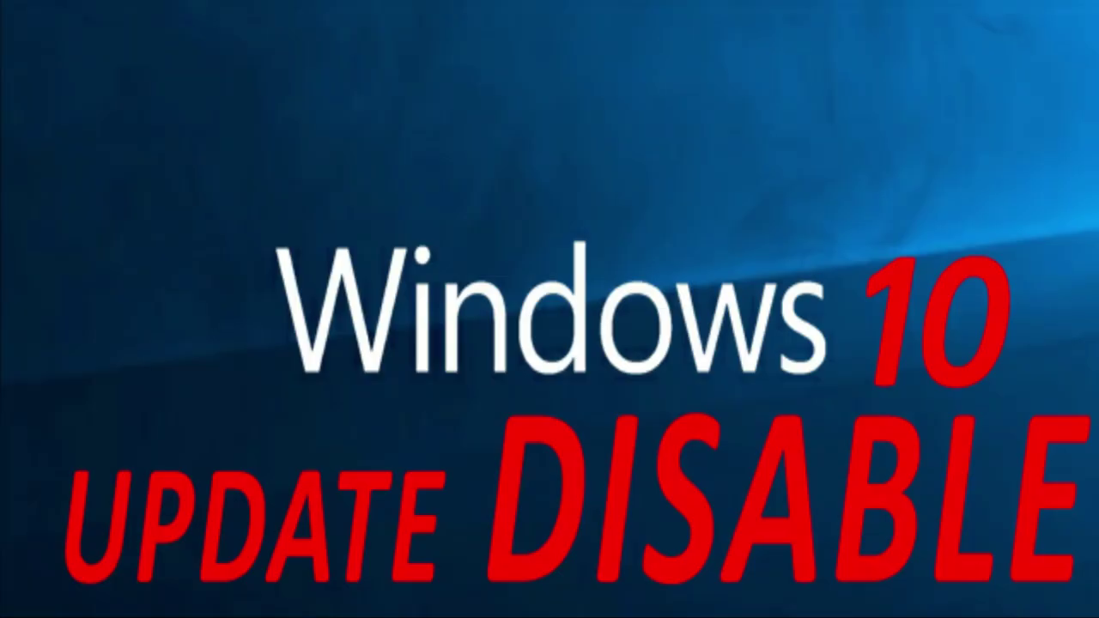
Launch services.msc from the Run box.
key(super+r)
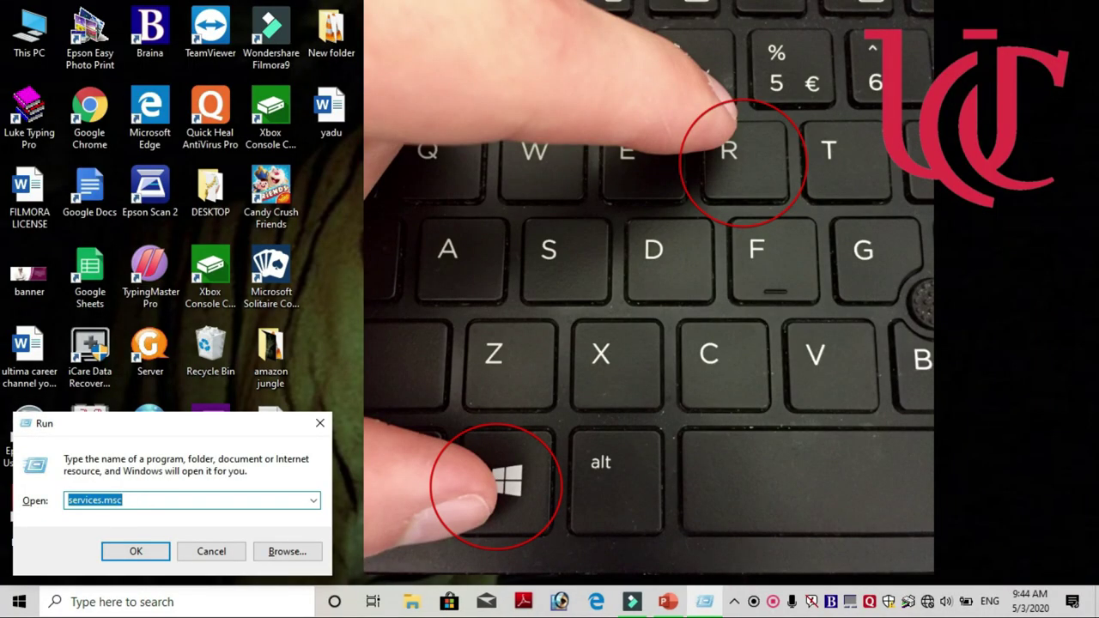
text(ser)
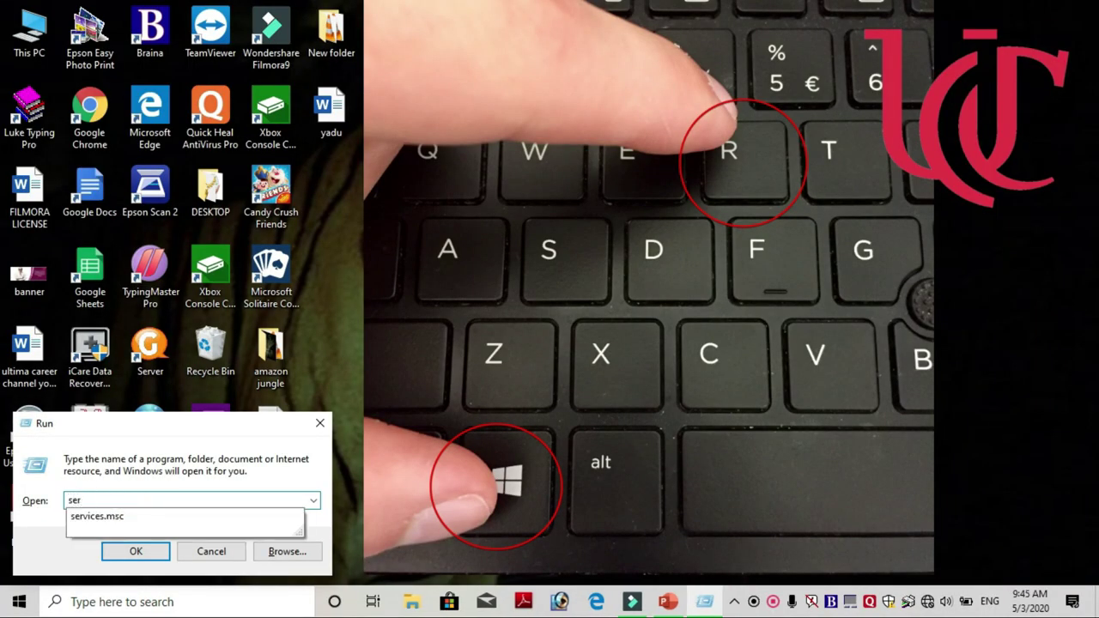
text(vi)
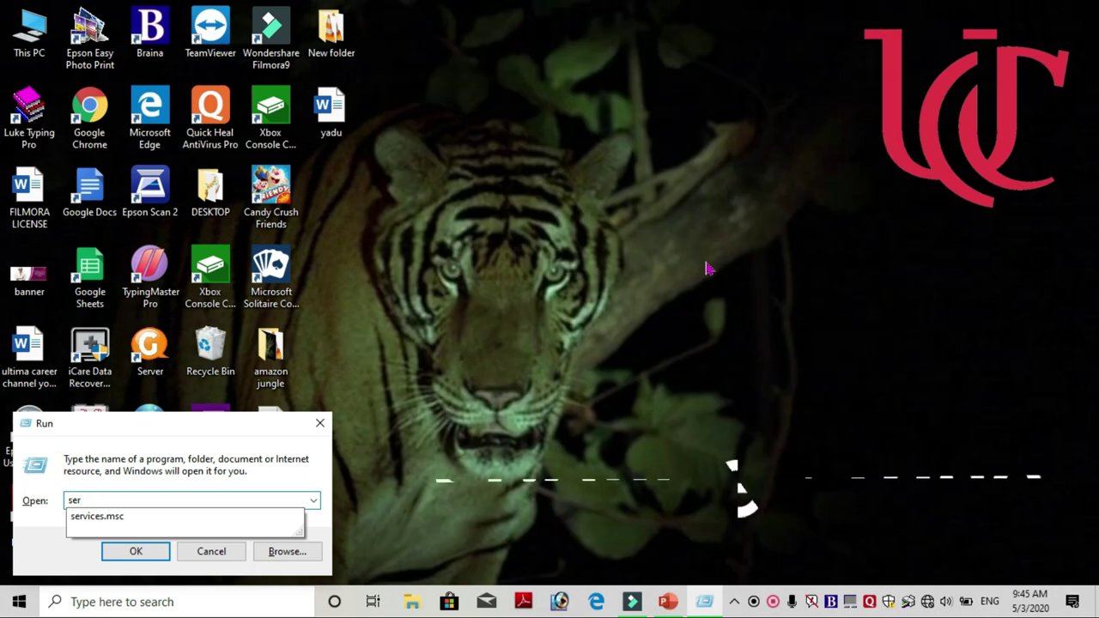
text(ces)
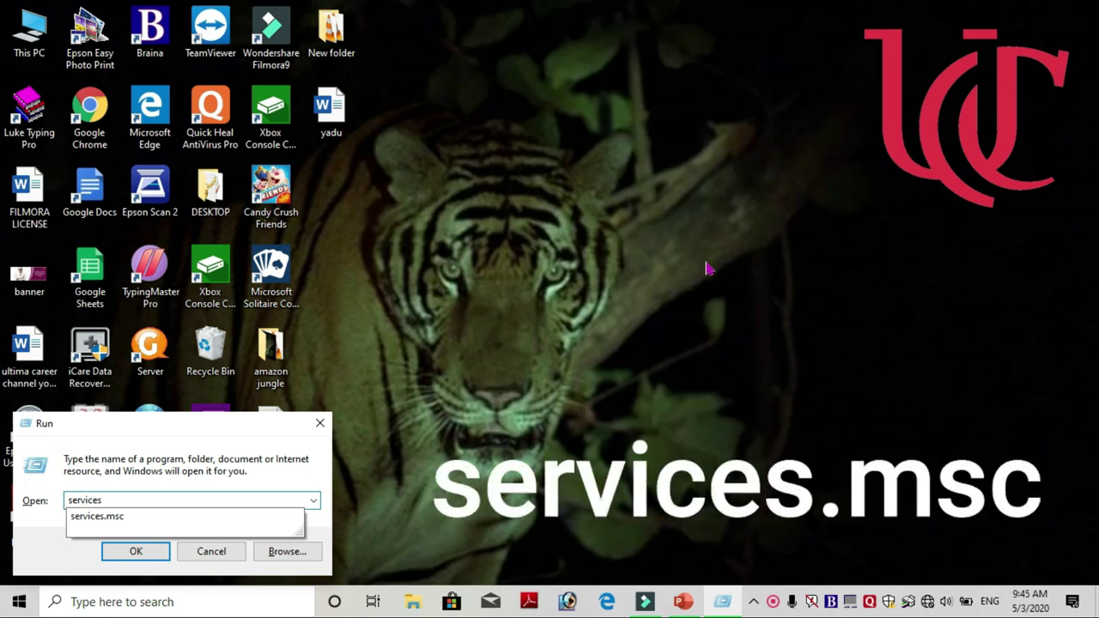
text(.msc)
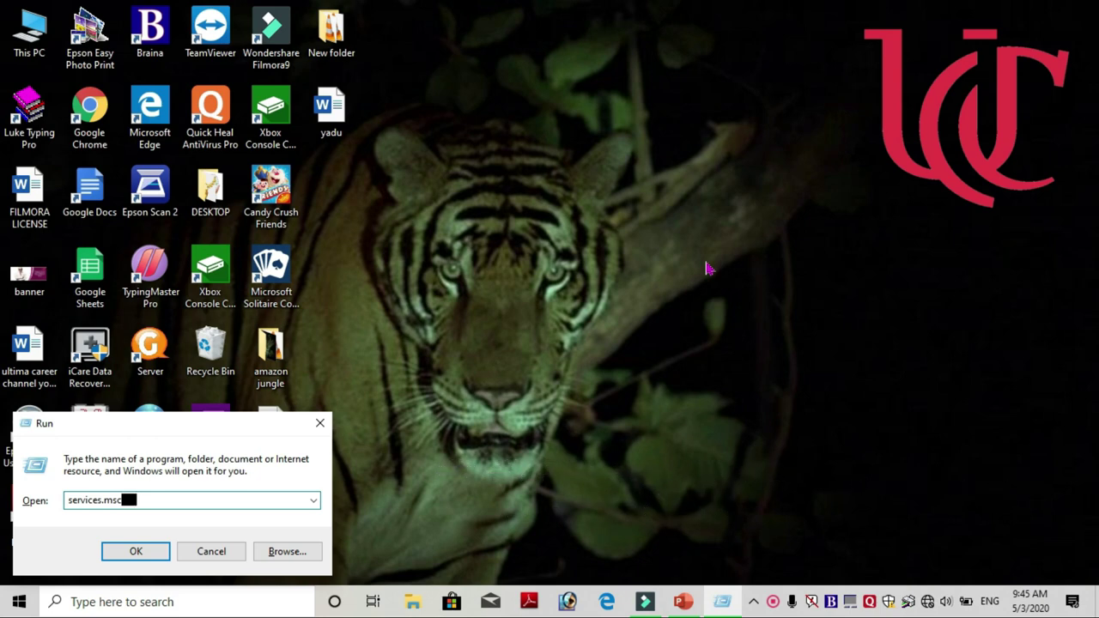
key(Return)
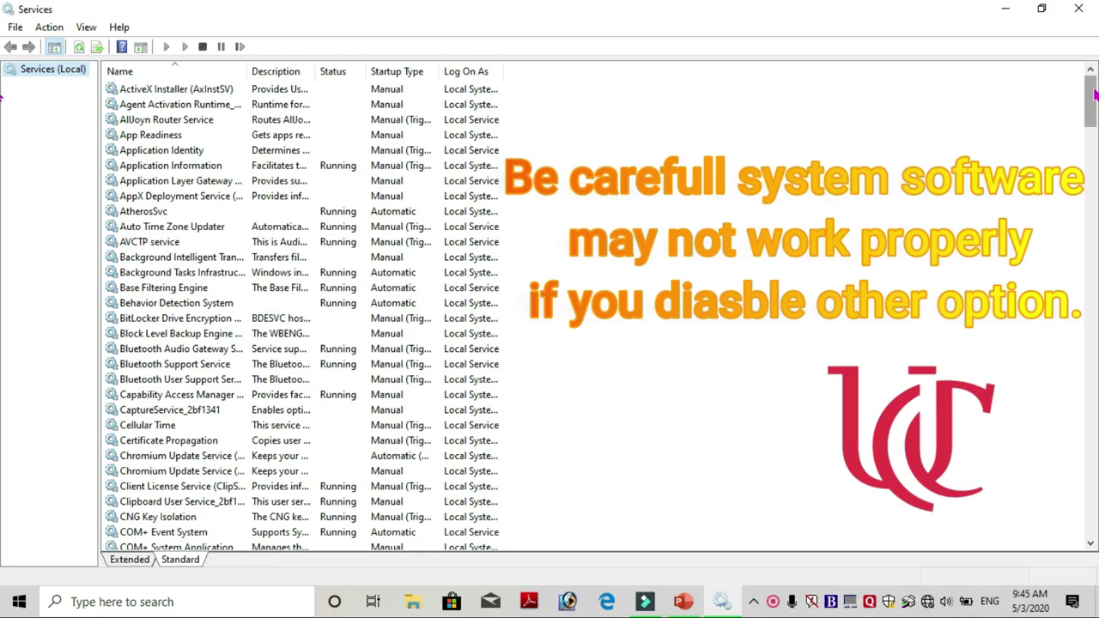
Set the Windows Update service's startup type to Disabled, apply it, and close Services.
drag(1094, 95, 2, 503)
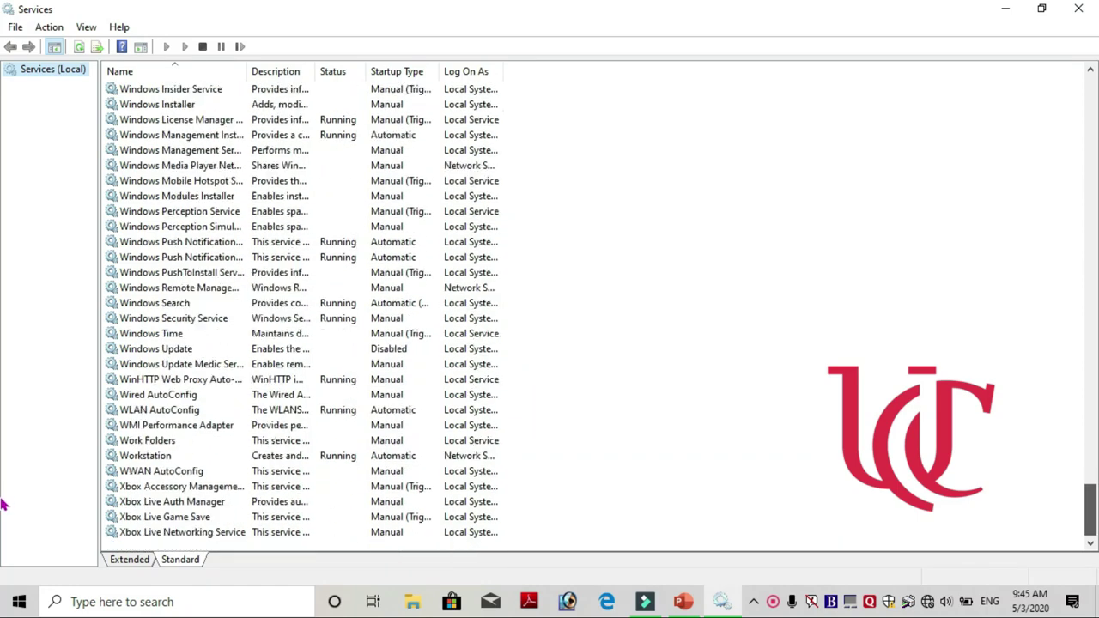
click(142, 351)
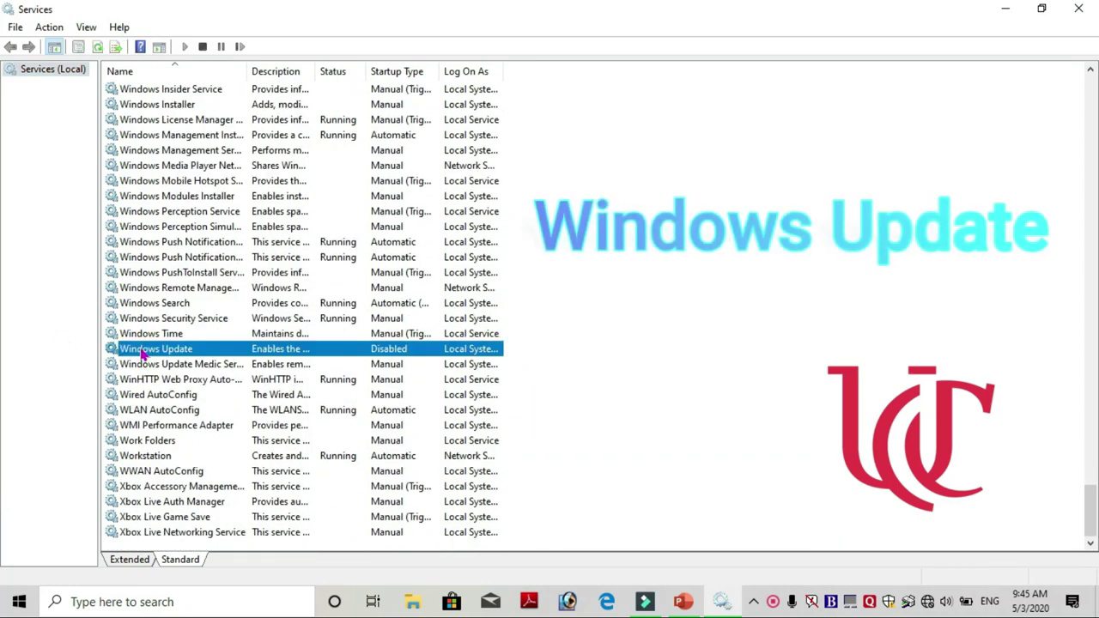
double_click(279, 350)
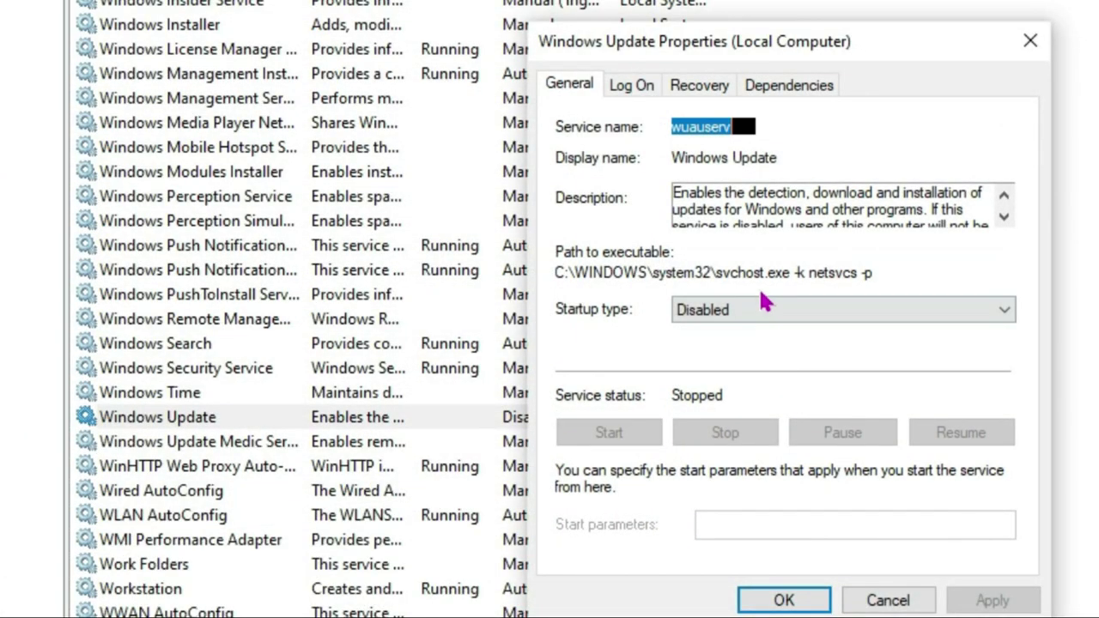
click(761, 300)
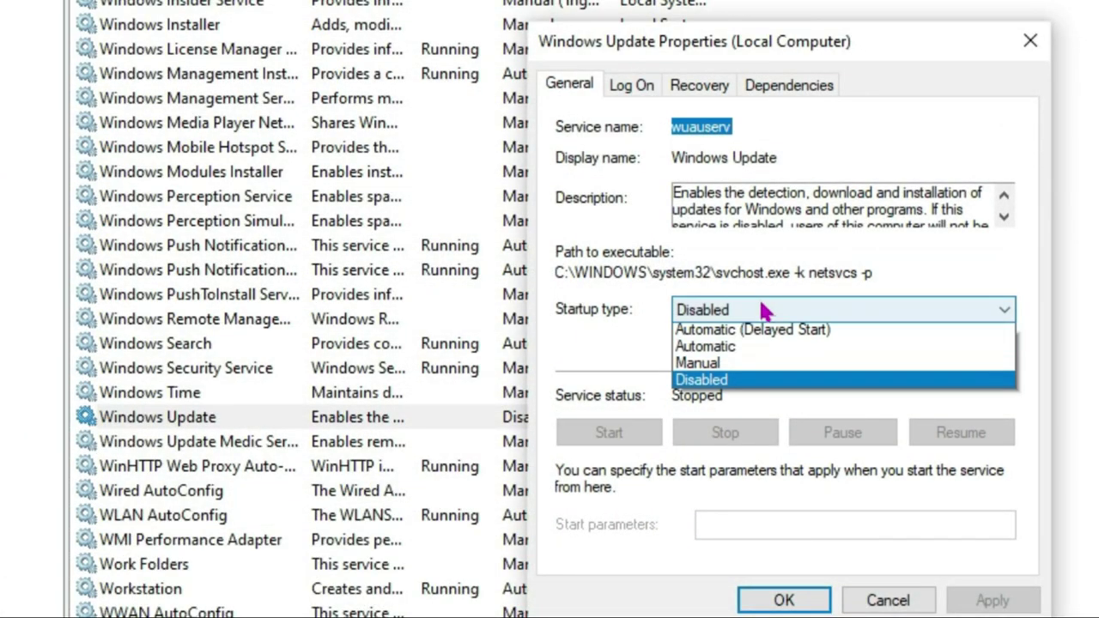
click(763, 383)
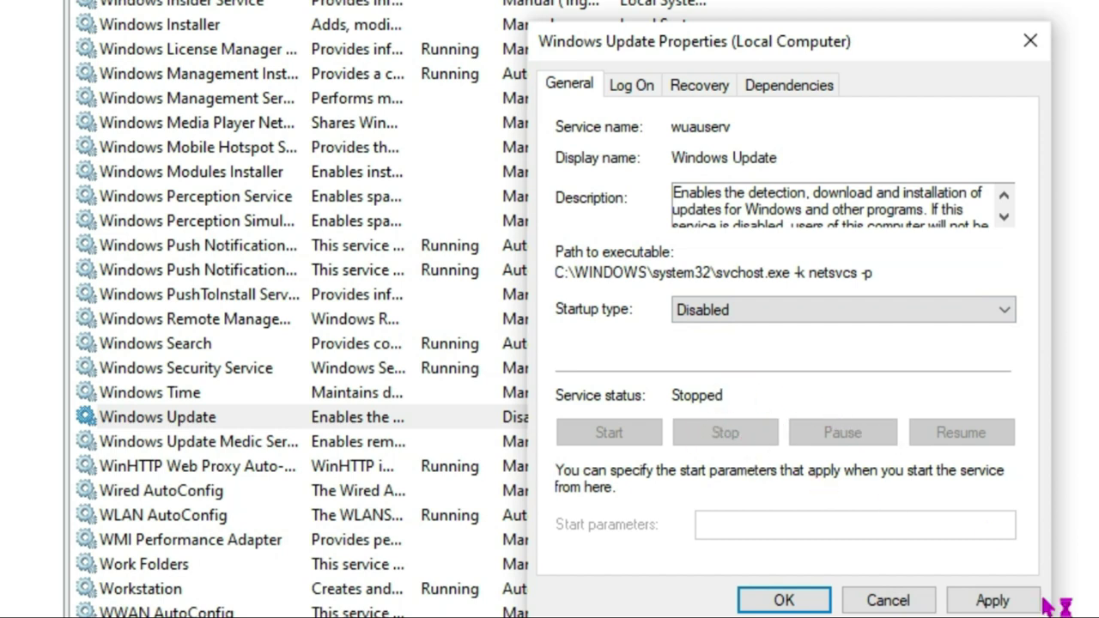
click(990, 601)
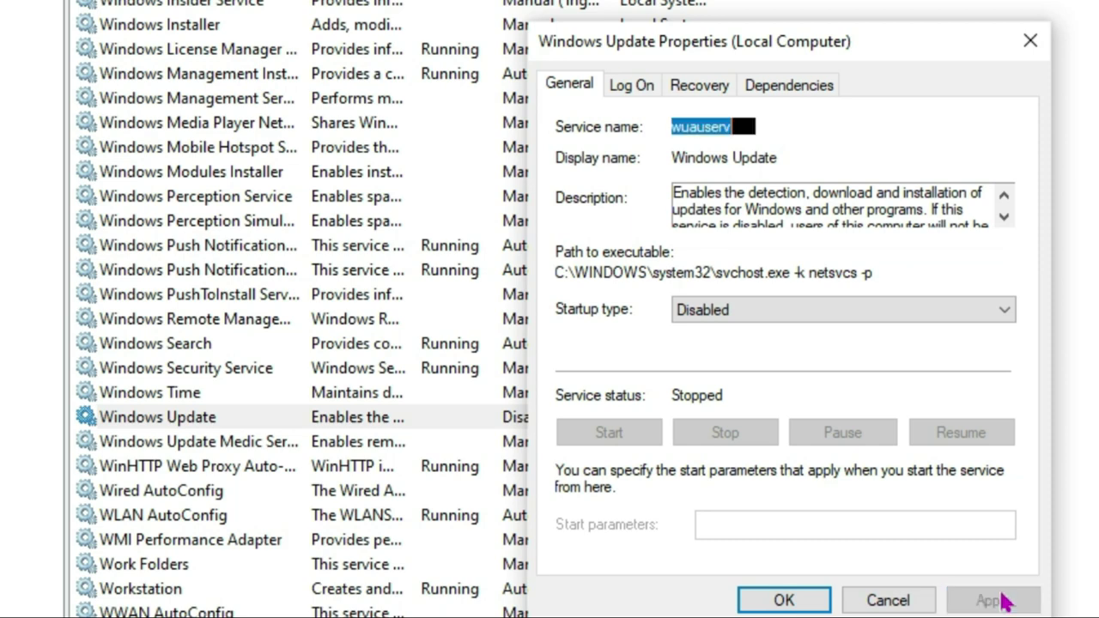
click(796, 597)
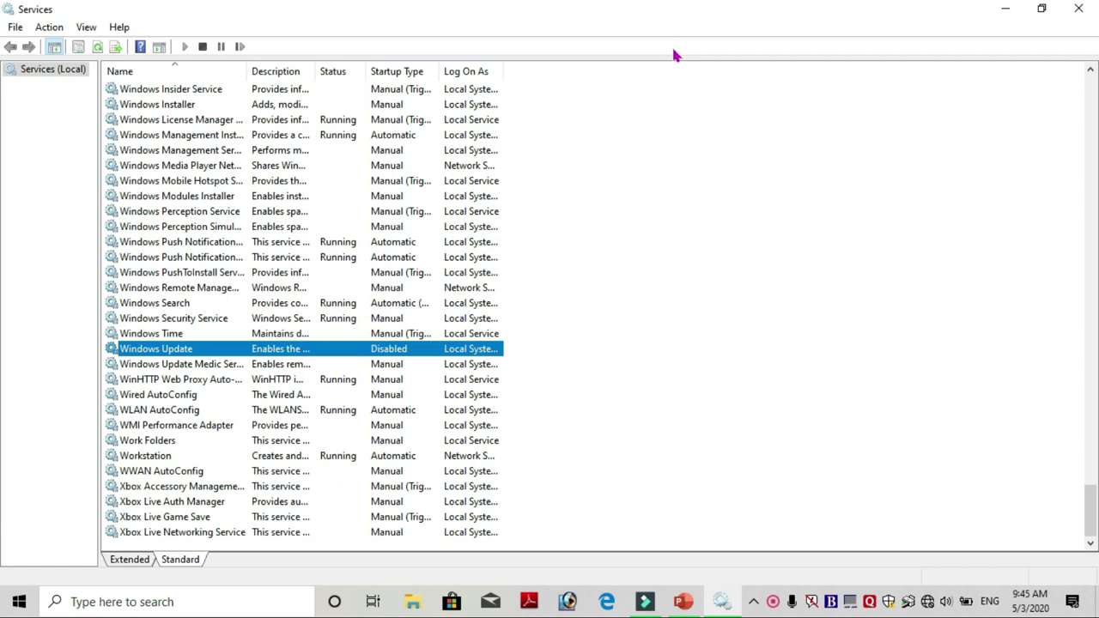
click(1079, 9)
Refresh the desktop, connect to Wi-Fi network 112, and dismiss the network list.
right_click(620, 90)
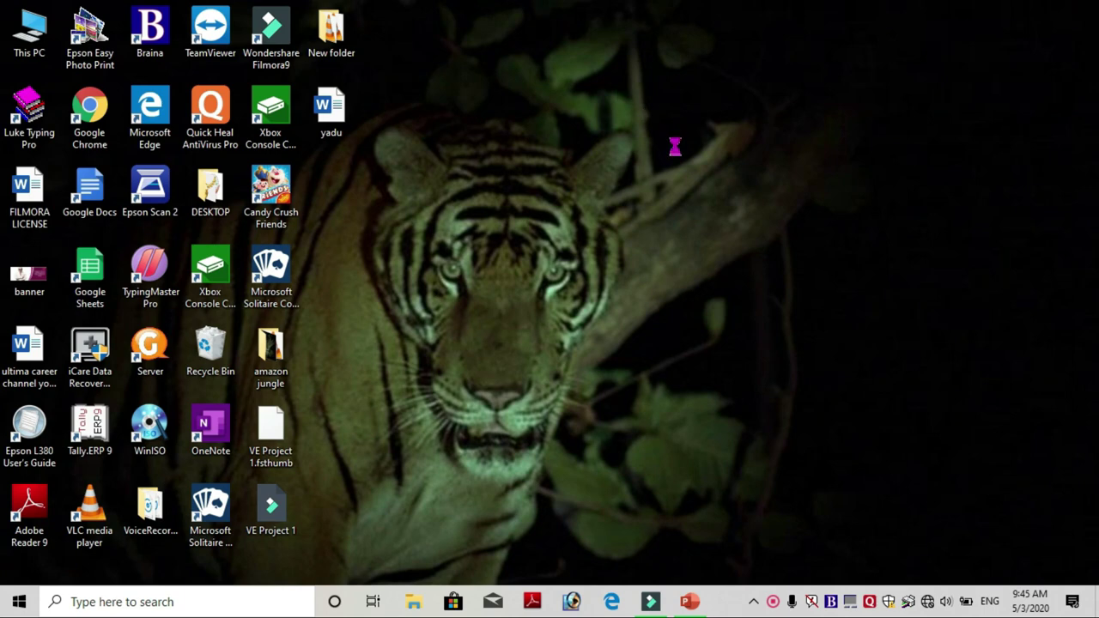
click(667, 135)
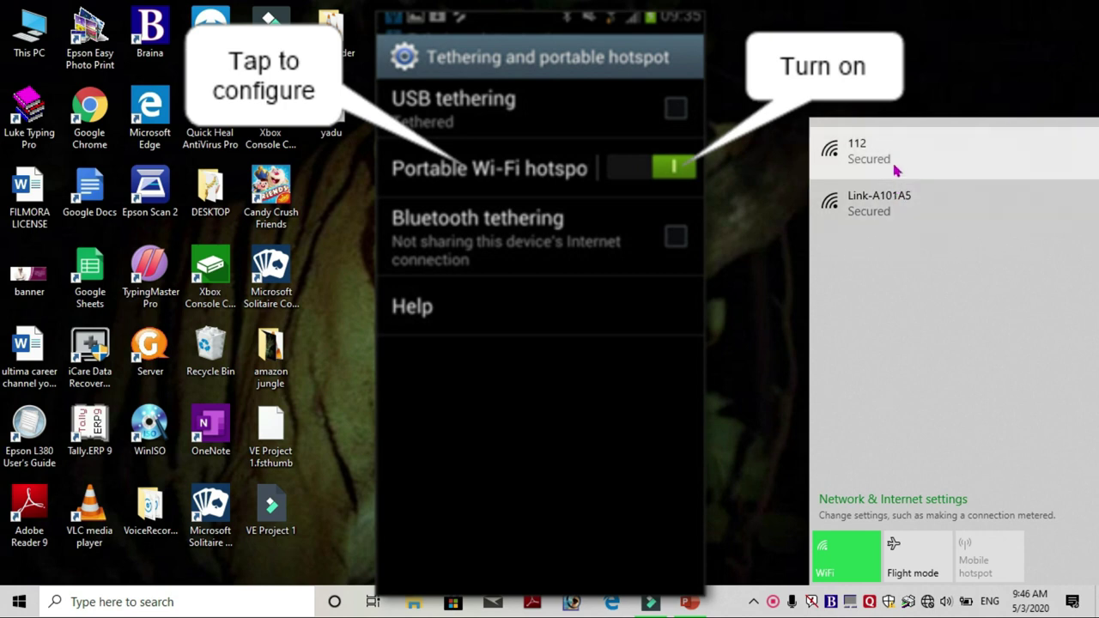
click(894, 169)
click(1031, 224)
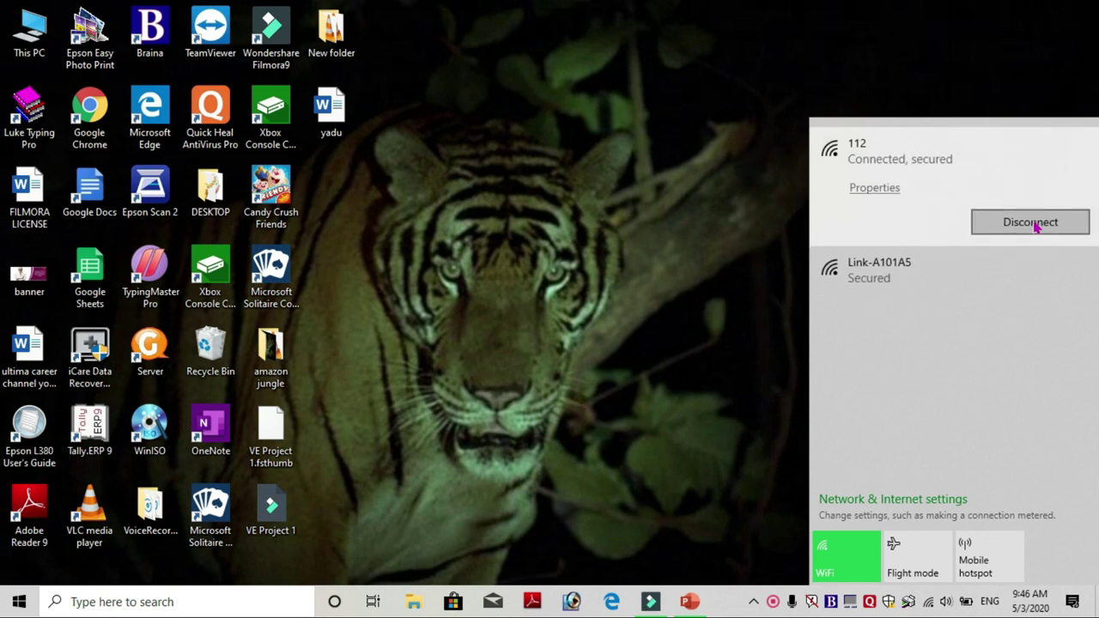
click(658, 262)
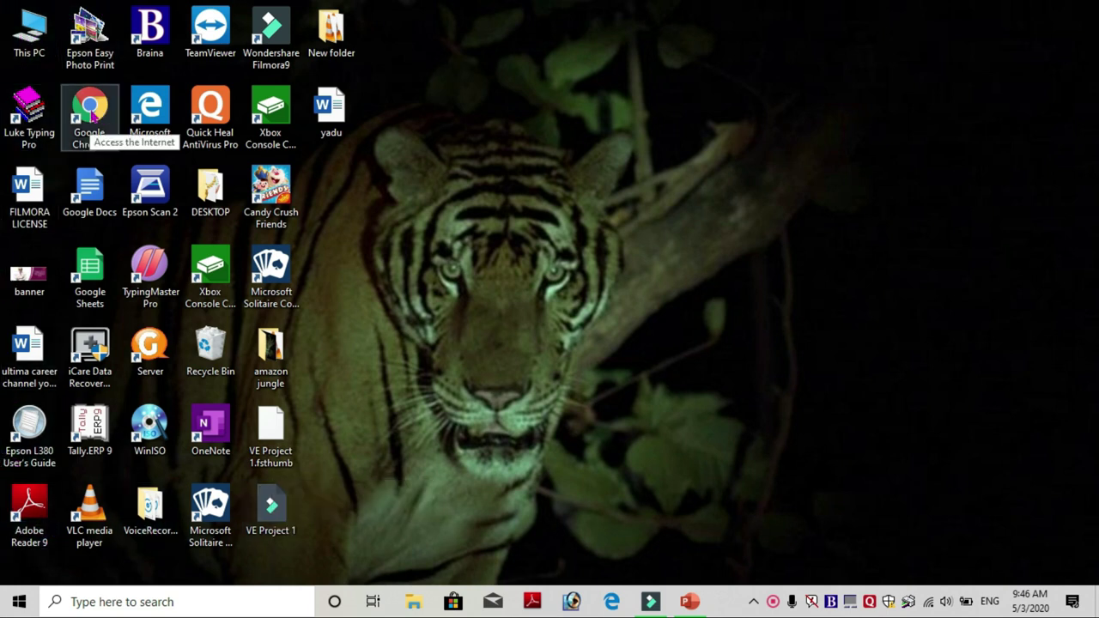
Launch Google Chrome and go to gmail.com.
click(89, 116)
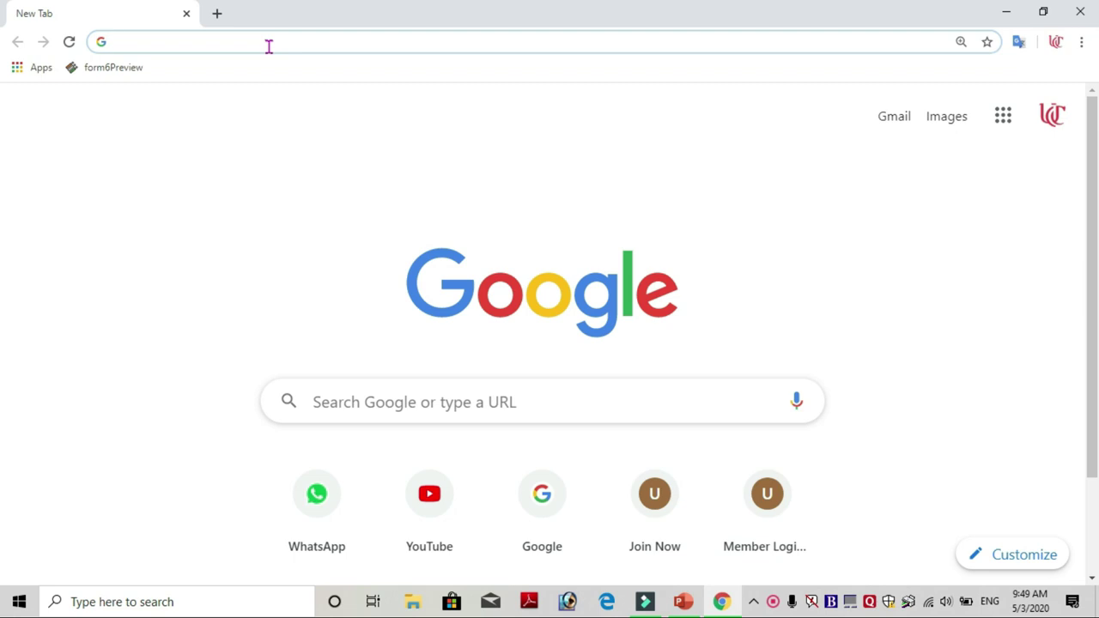
text(gmail.co)
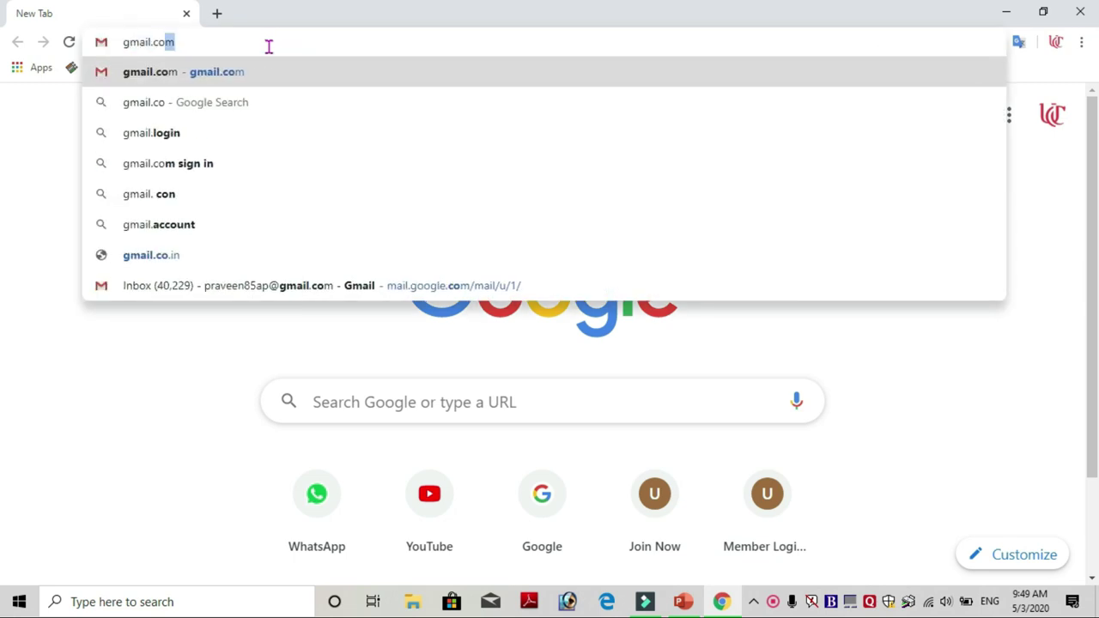
text(m)
key(Return)
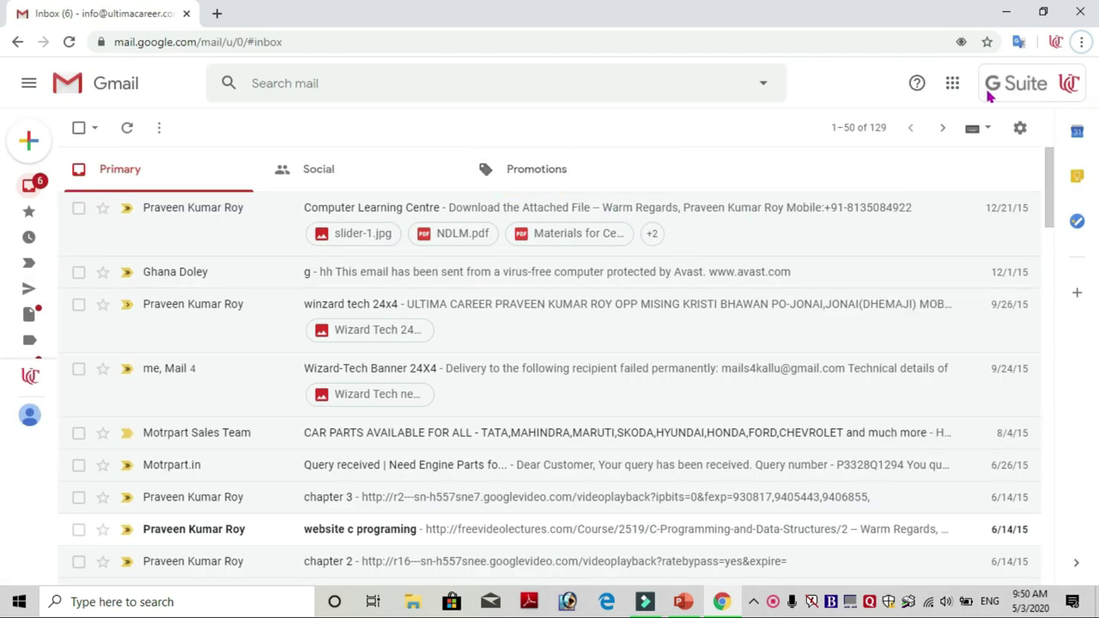
Choose 'Add another account' from the Gmail account panel.
click(1039, 91)
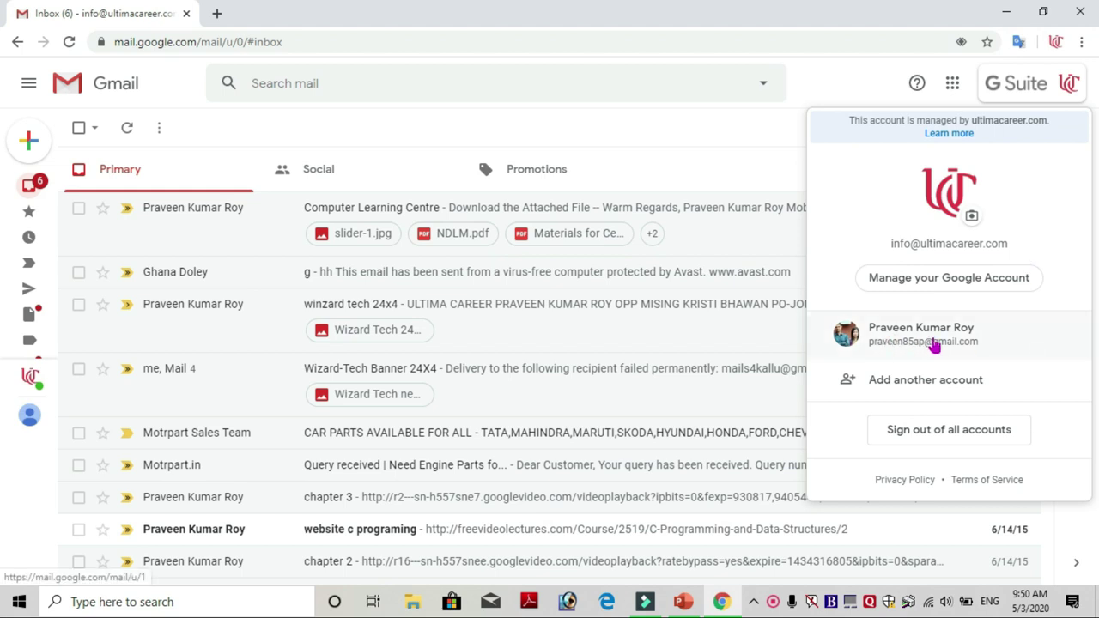
click(934, 383)
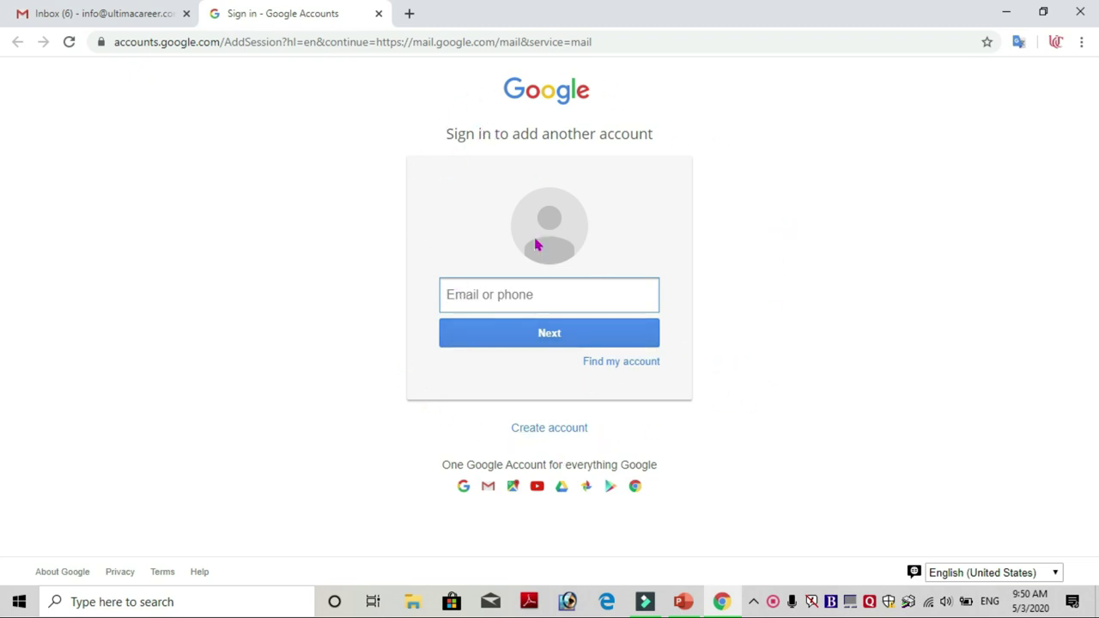
Start a new Google account, entering the child's first name, last name and chosen Gmail username.
click(573, 436)
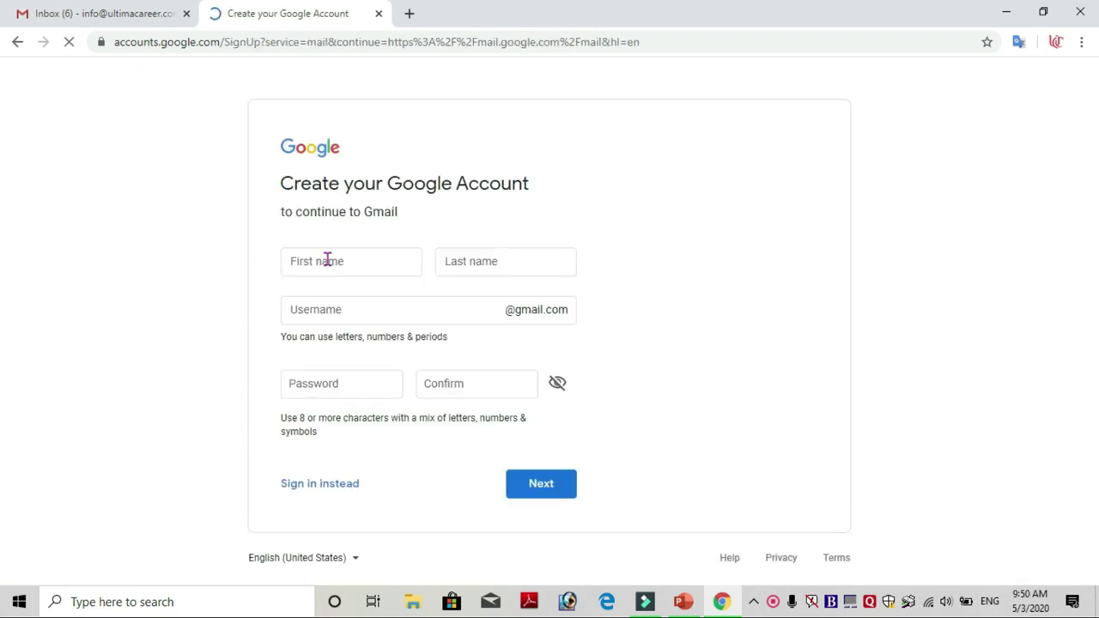
click(326, 259)
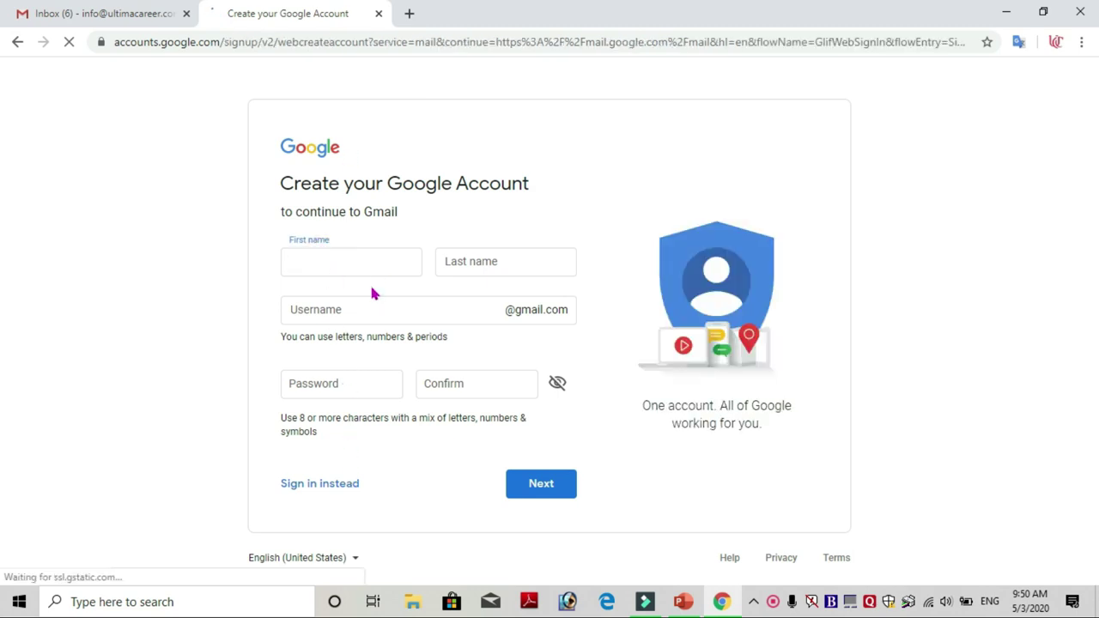
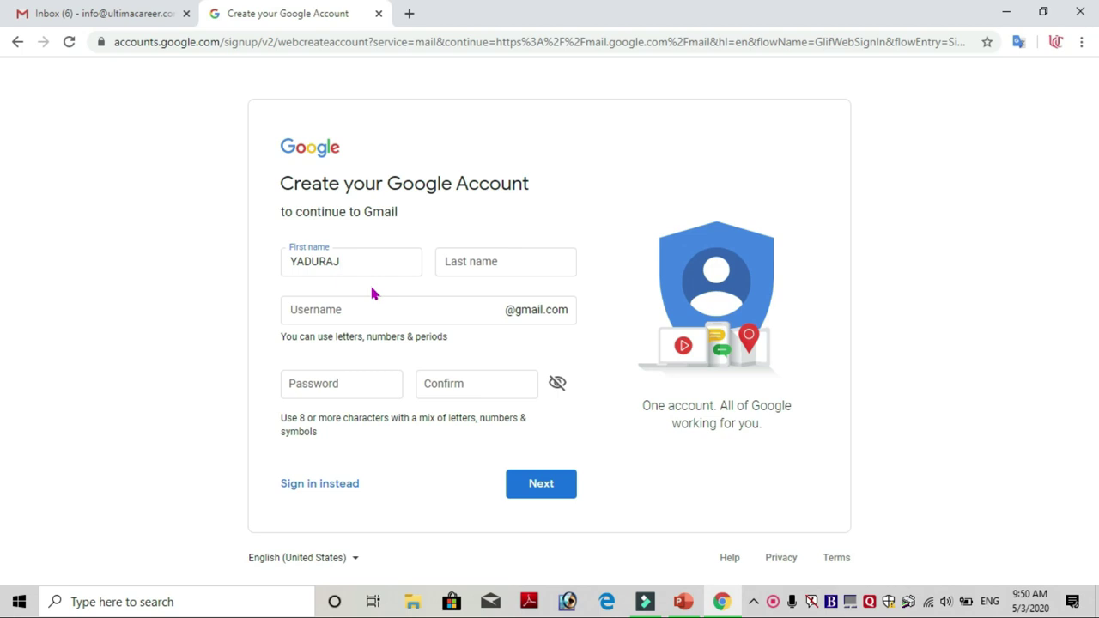
key(Tab)
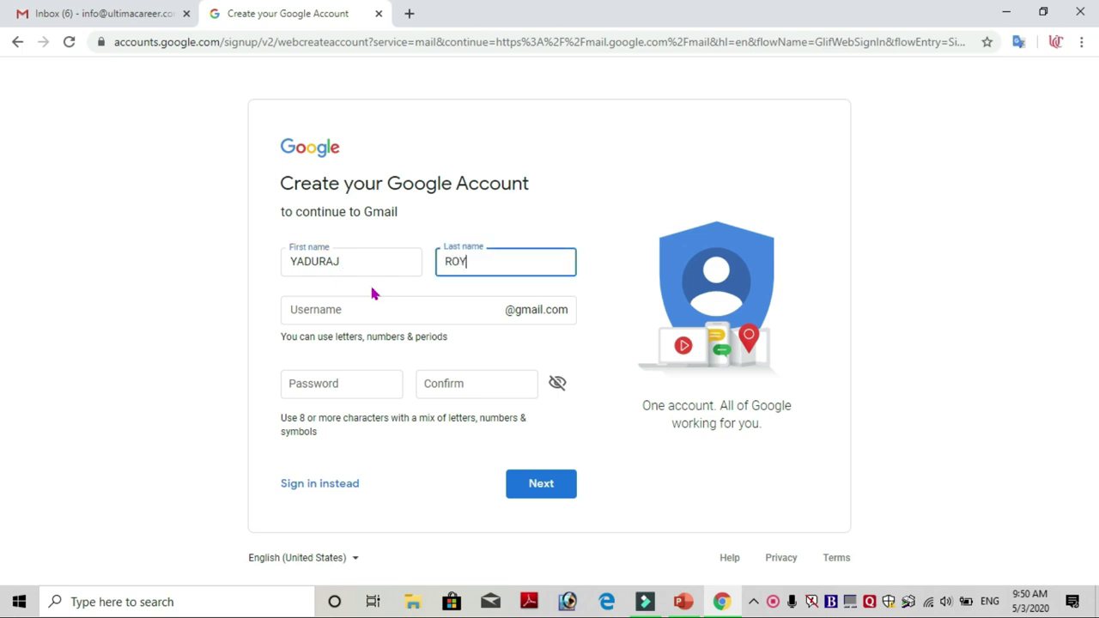
key(Tab)
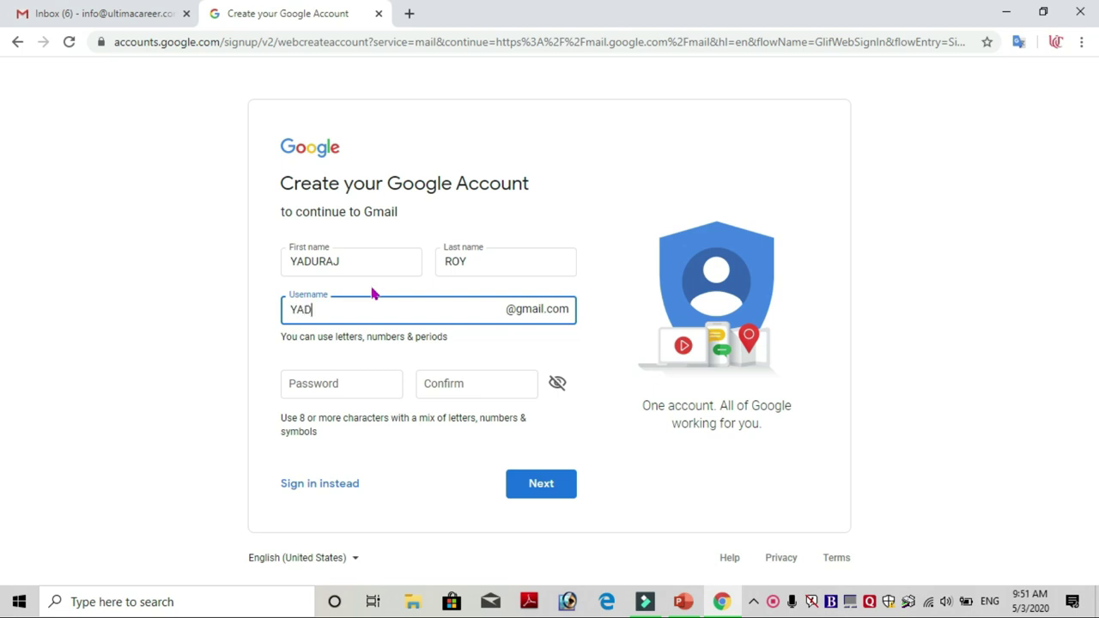
Enter and confirm the account password, then submit the form.
click(335, 383)
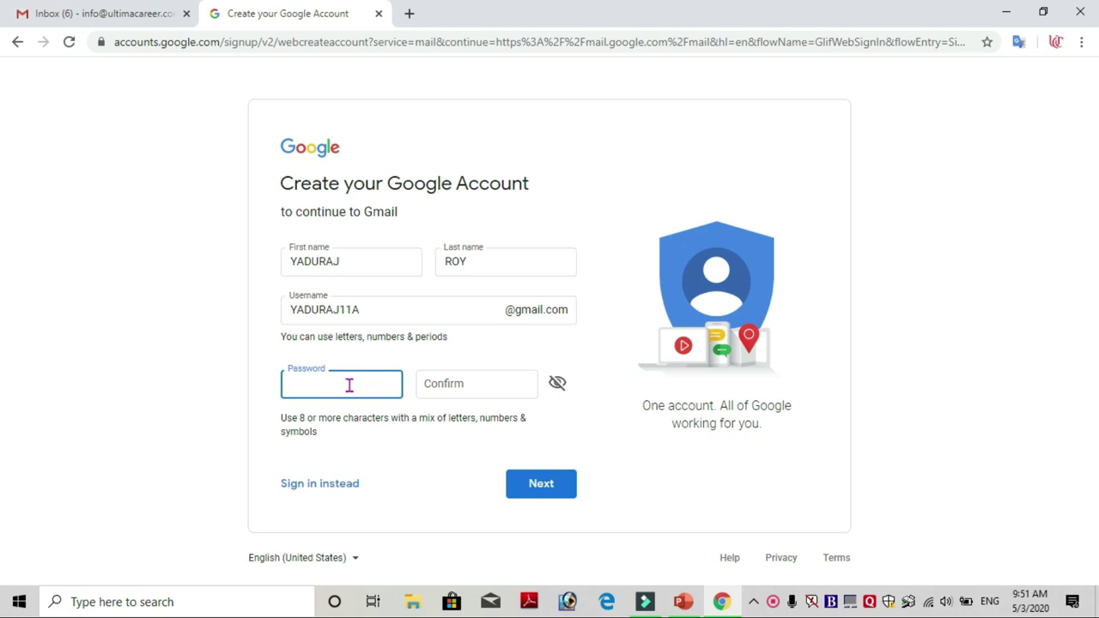
text(•••••••••)
click(484, 389)
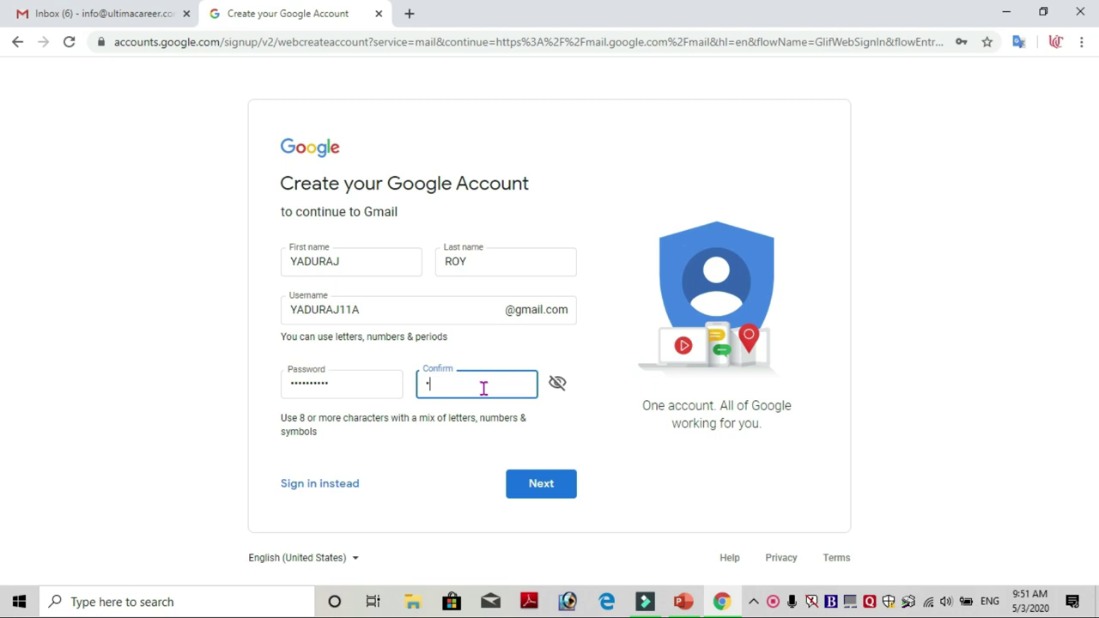
text(••••••••••)
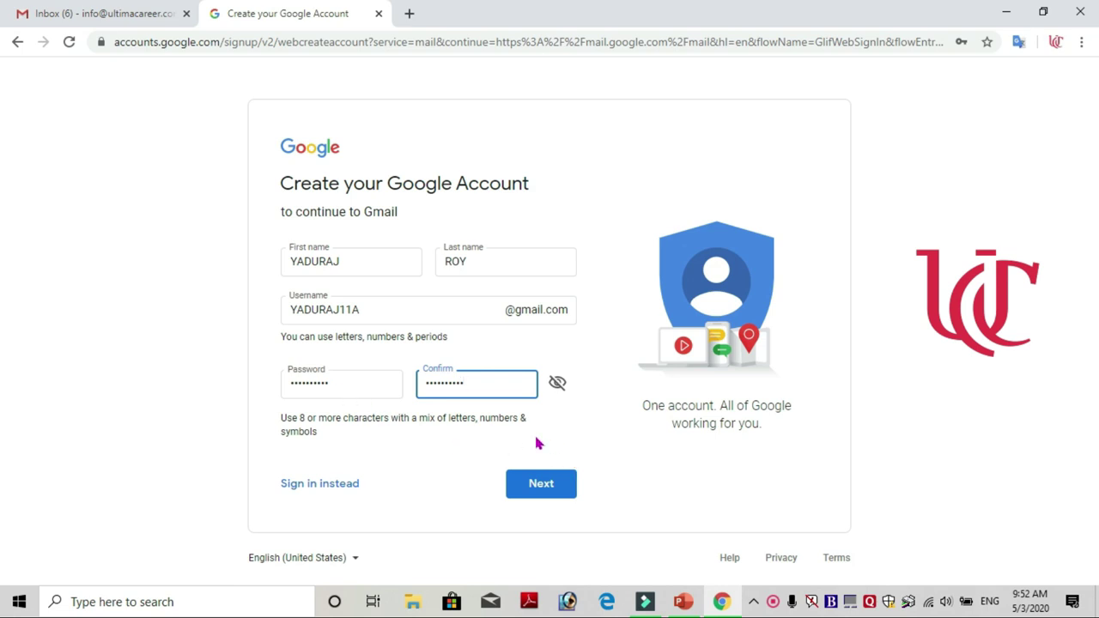
click(560, 486)
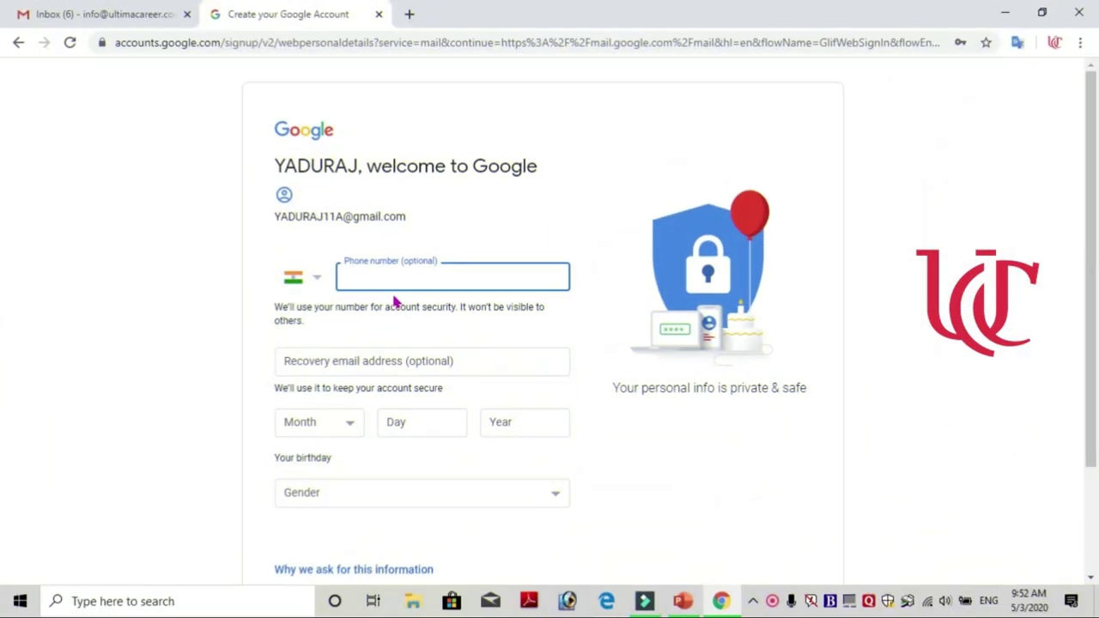
Enter the phone number and the recovery e-mail address.
click(484, 280)
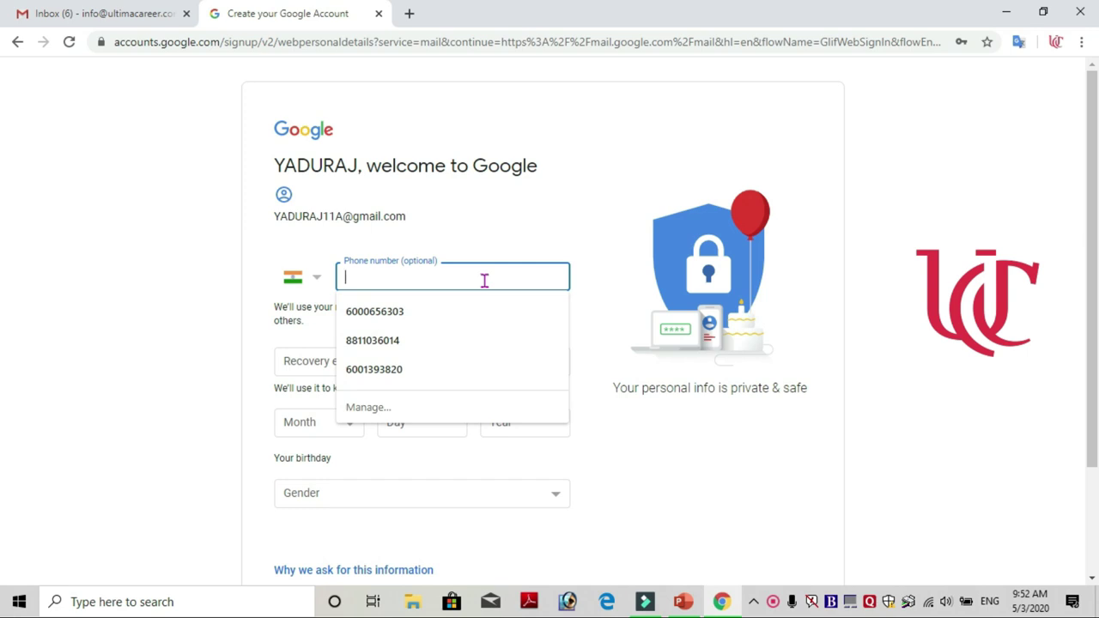
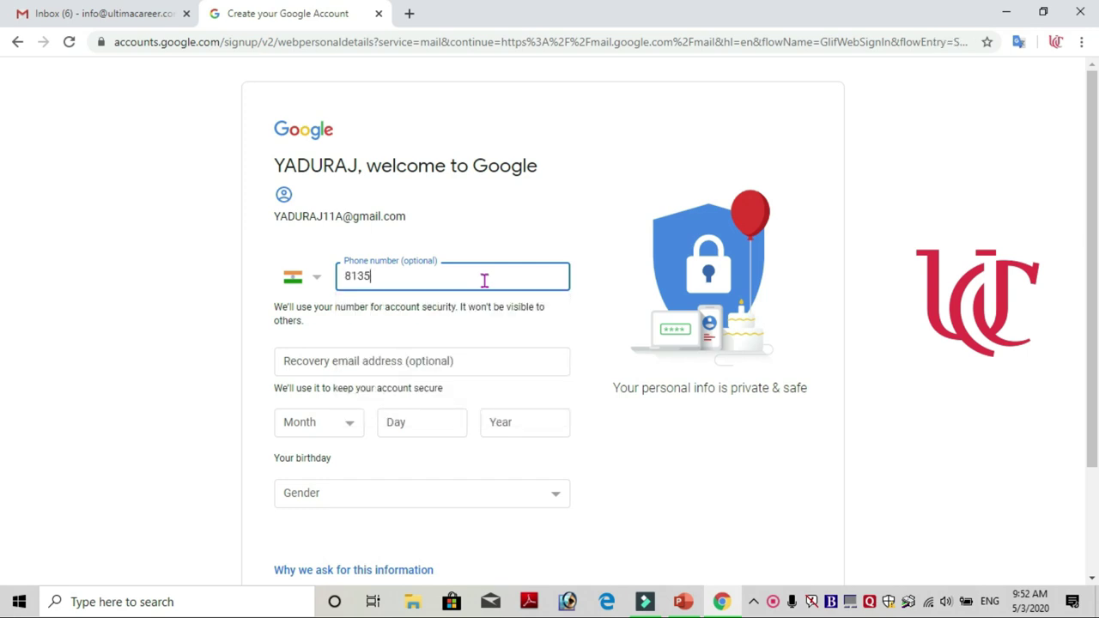
click(495, 361)
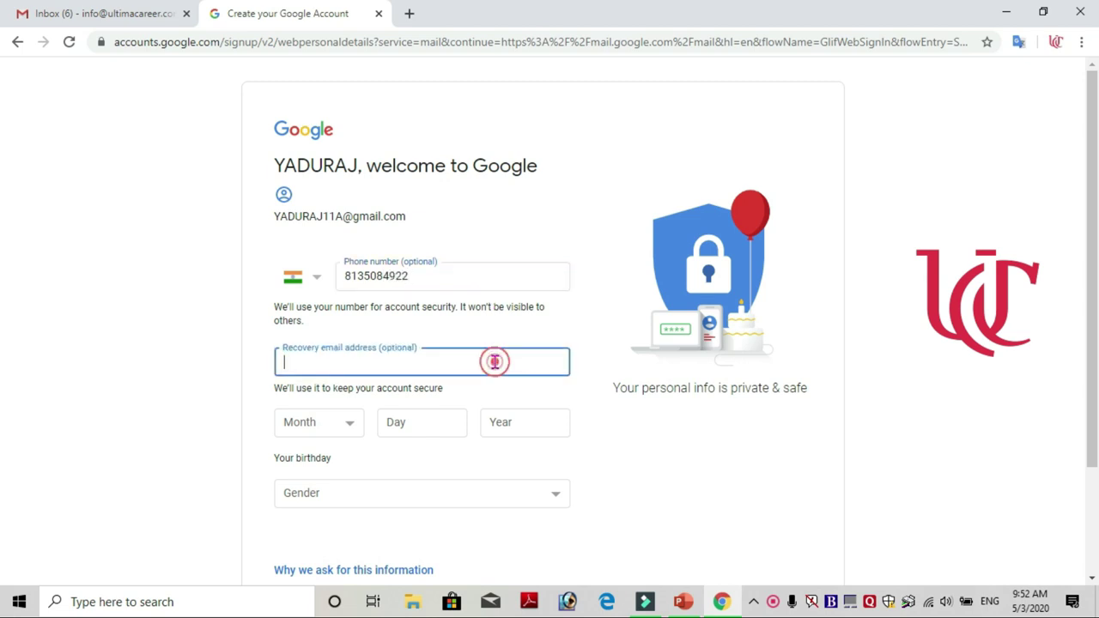
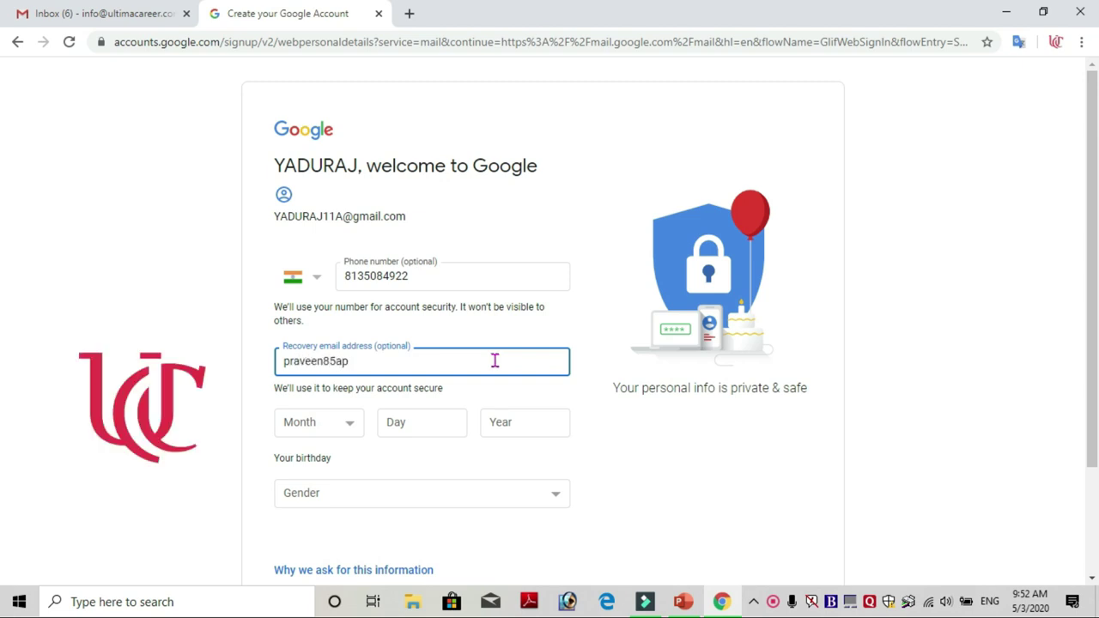
click(567, 469)
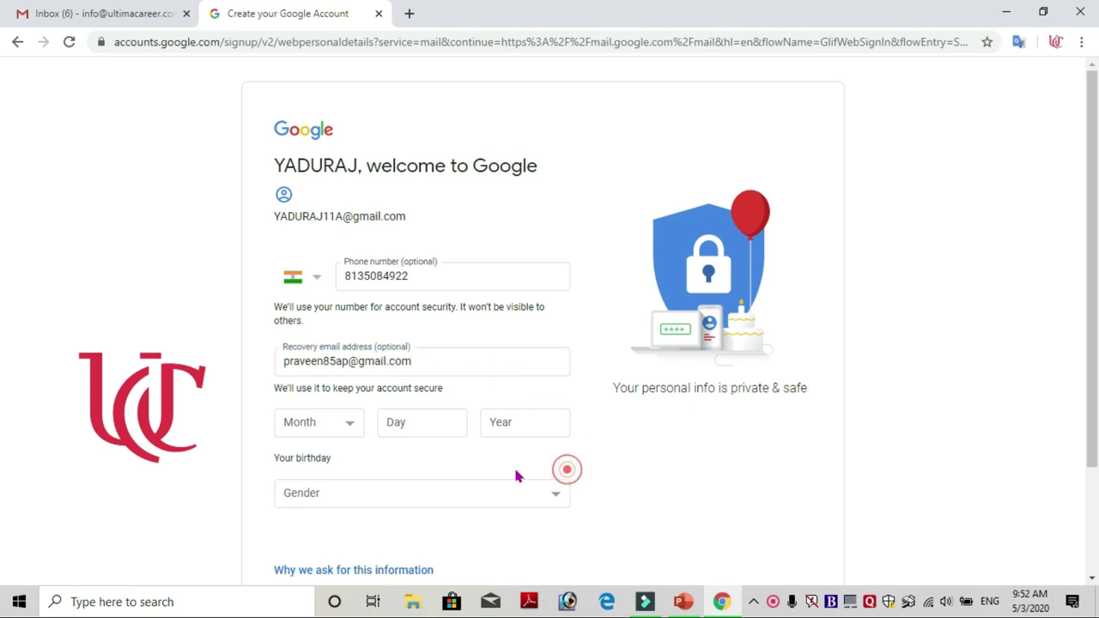
Set the birthday to January 15, 2011.
click(344, 422)
click(309, 238)
click(429, 424)
text(15)
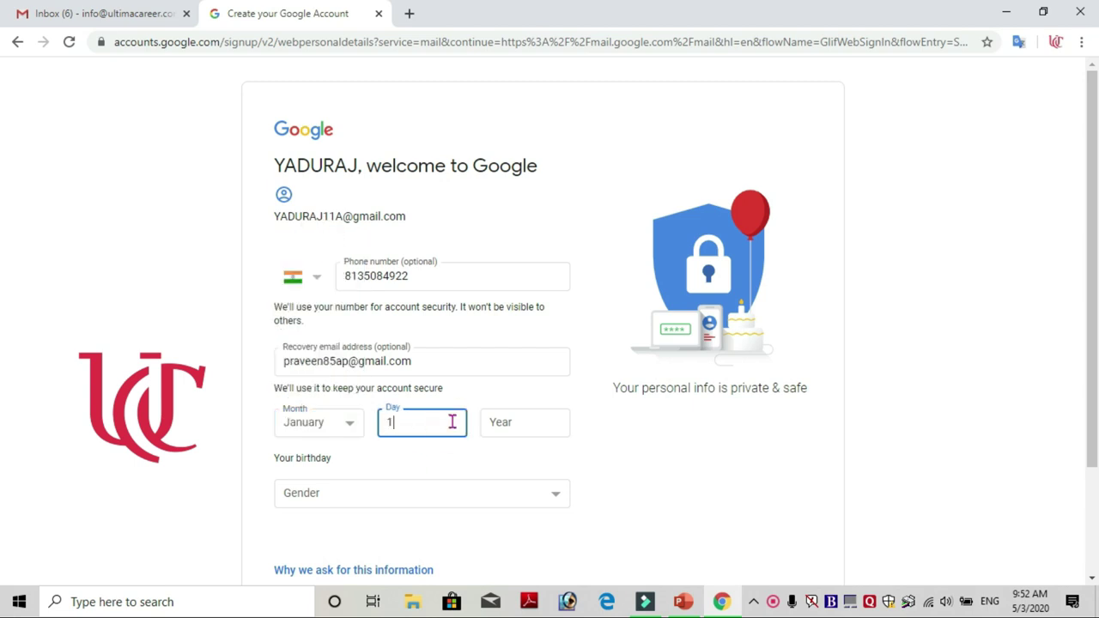
click(524, 425)
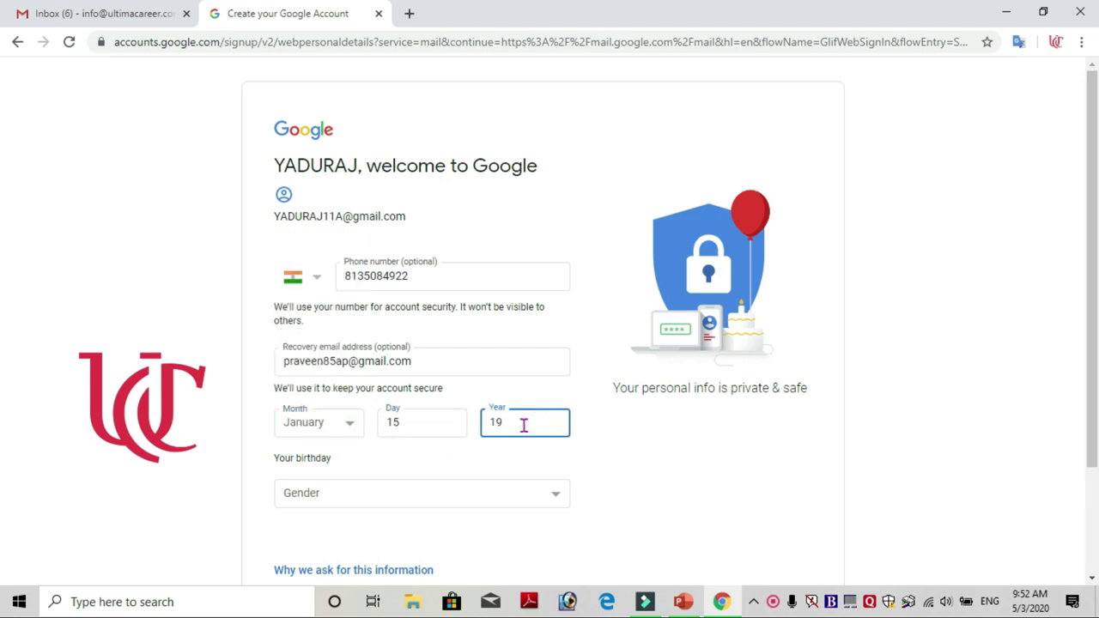
text(19)
key(BackSpace)
key(BackSpace)
text(2011)
click(674, 483)
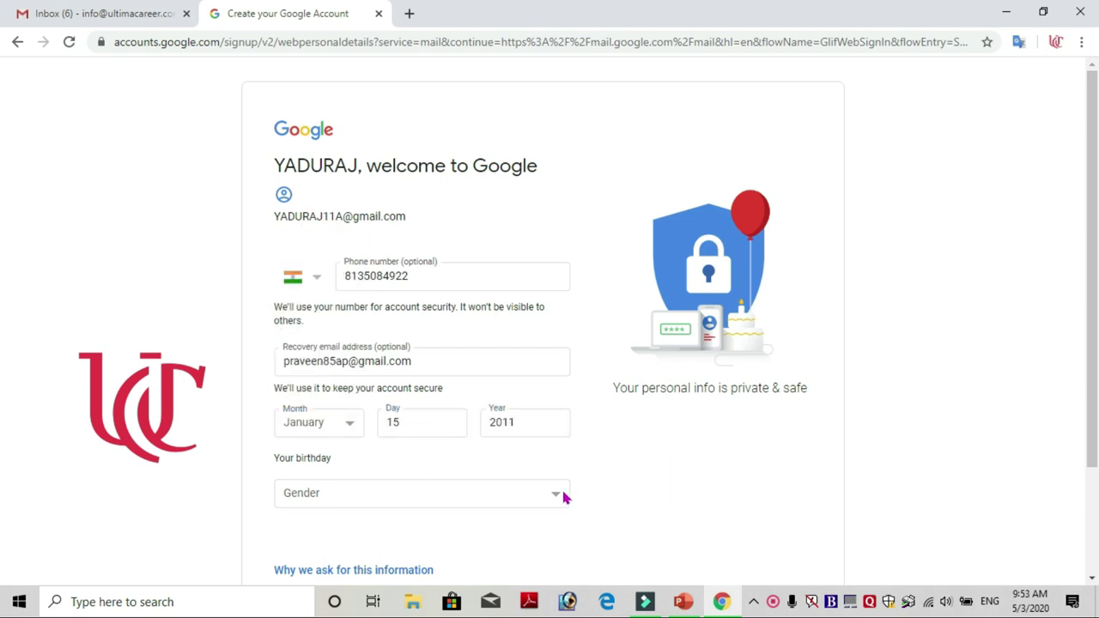
Choose Male as the gender and submit the details.
click(559, 492)
click(297, 529)
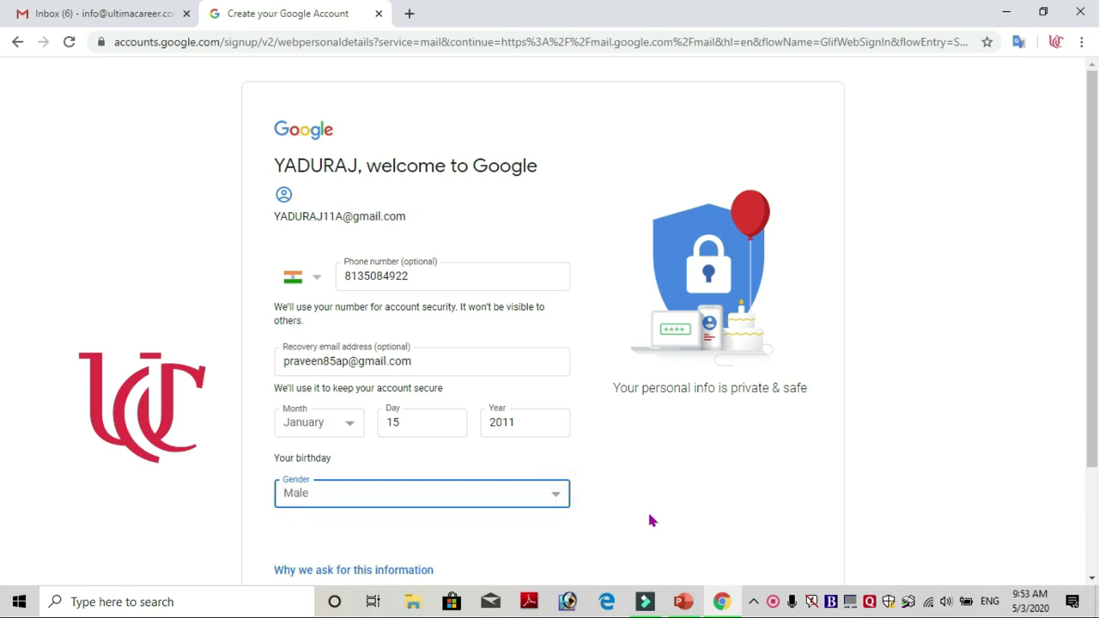
scroll(650, 515, down, 2)
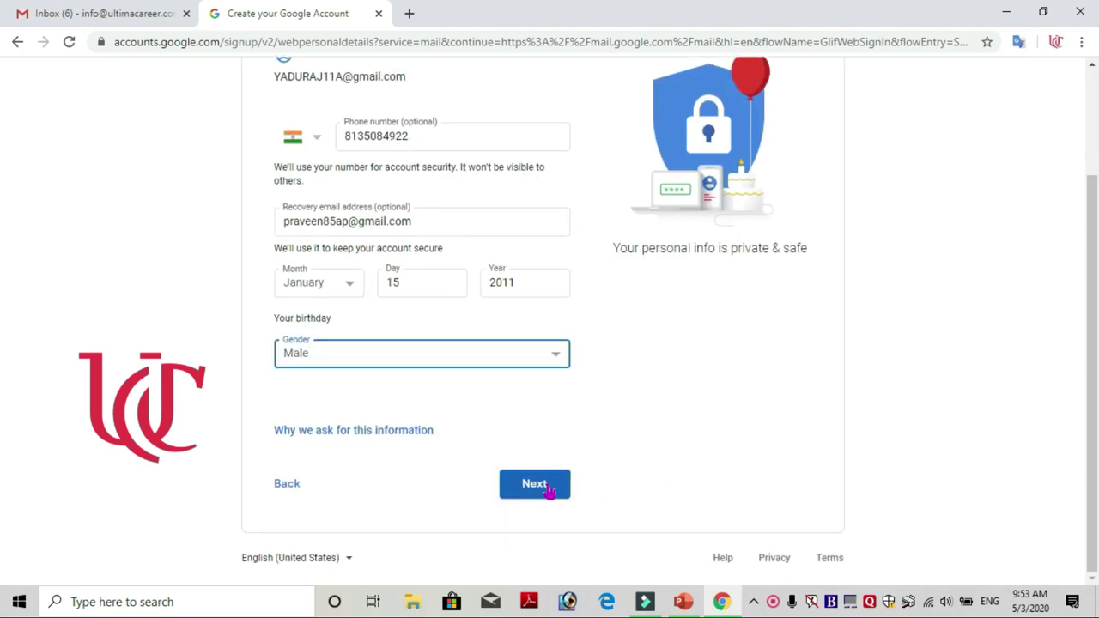
scroll(466, 287, up, 2)
scroll(467, 287, down, 2)
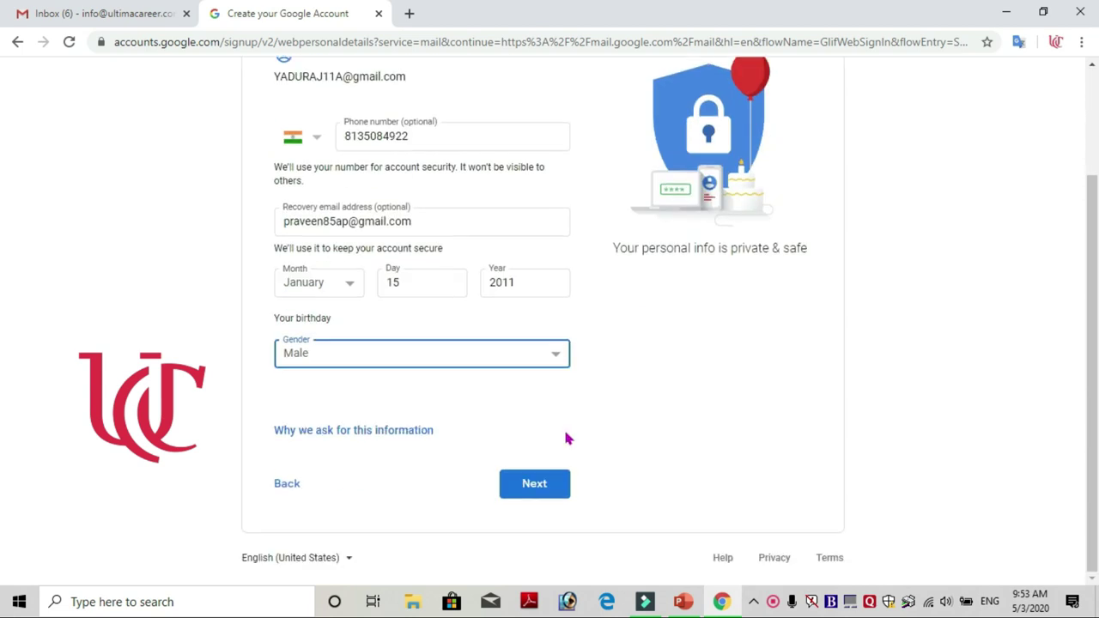
click(552, 487)
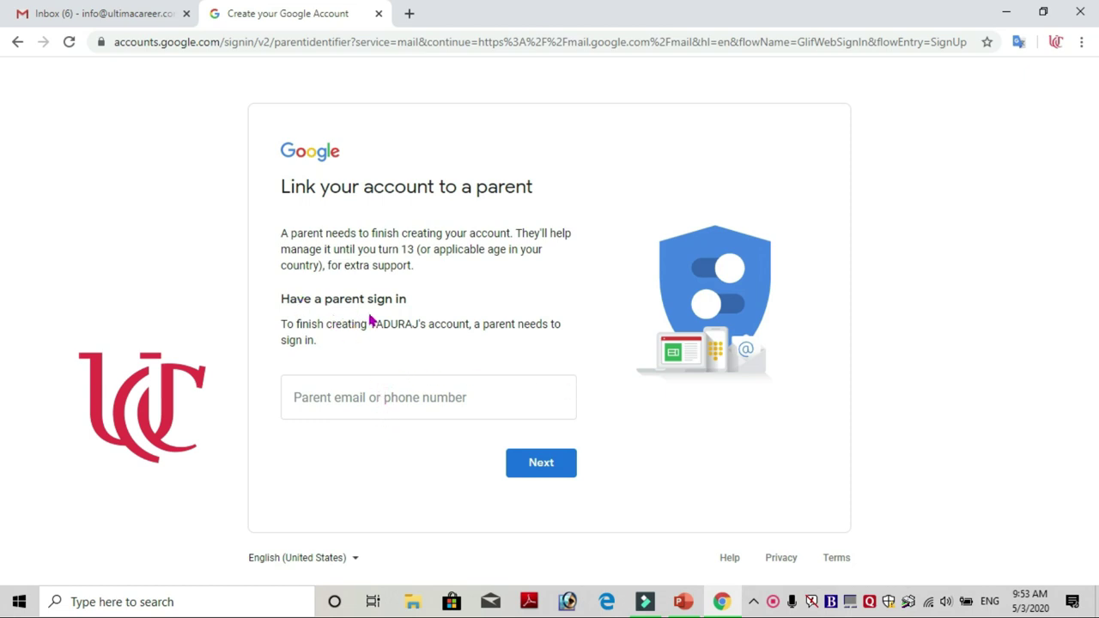
Sign in with the parent's phone number and the parent's password.
click(388, 398)
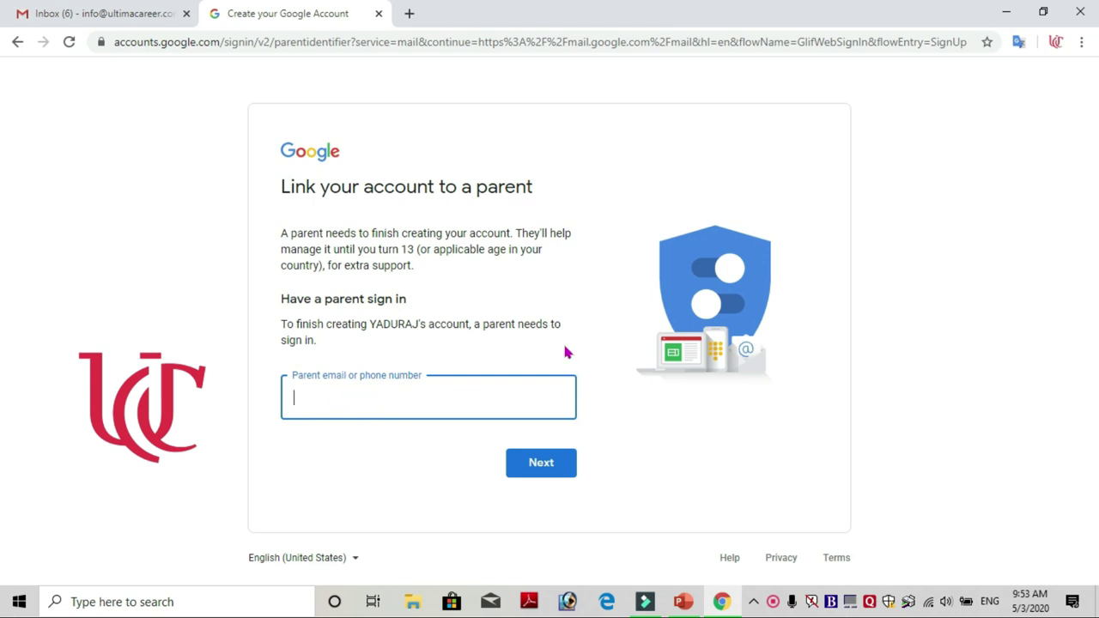
text(8)
text(922)
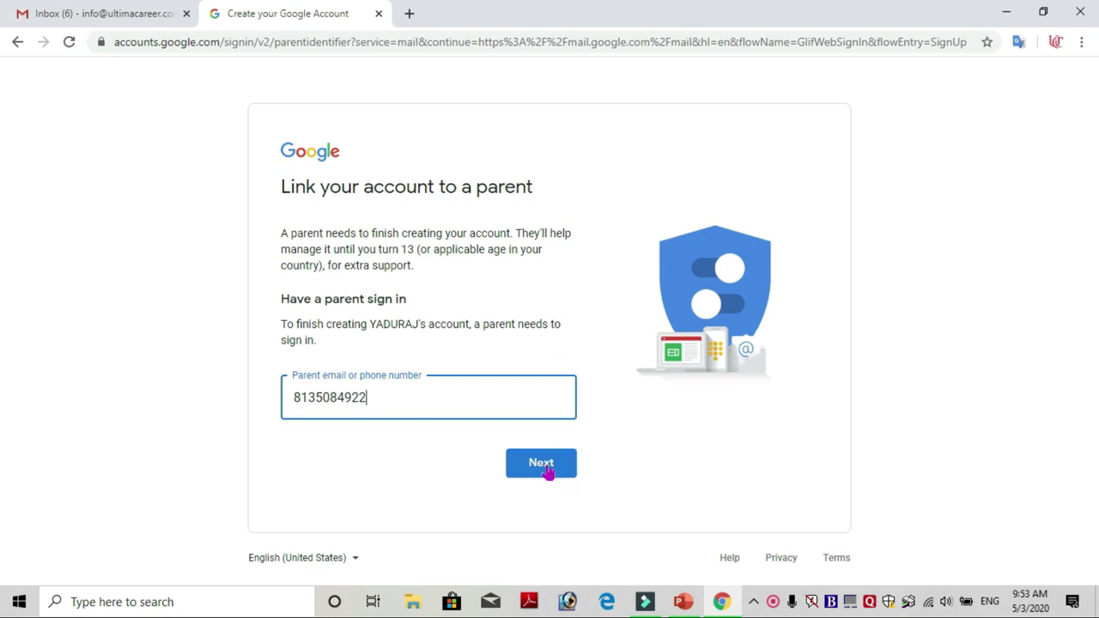
click(546, 471)
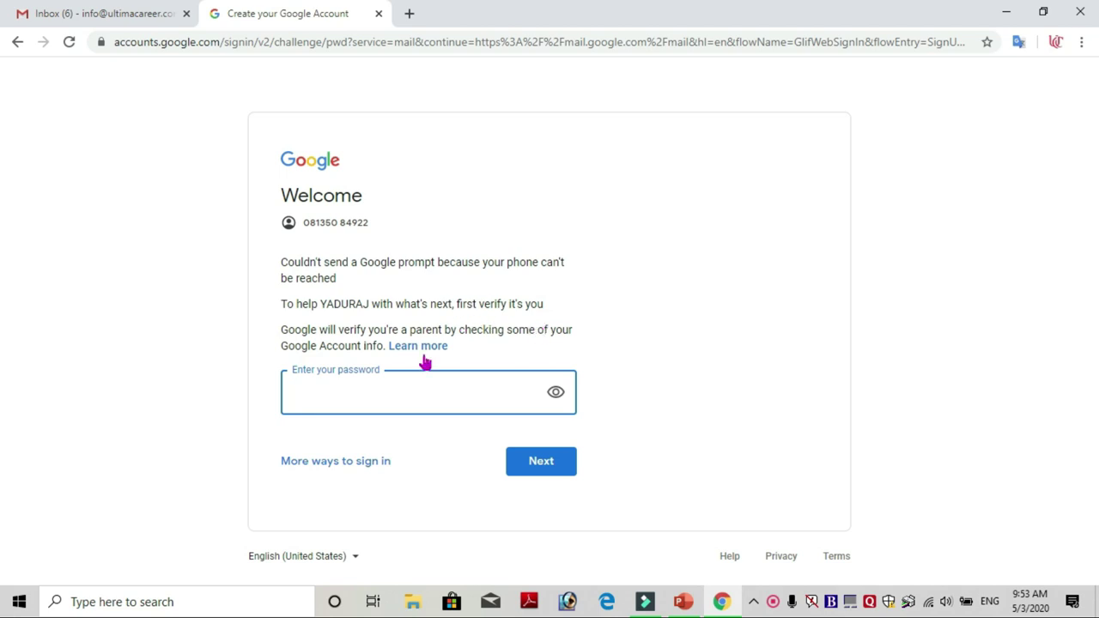
click(368, 395)
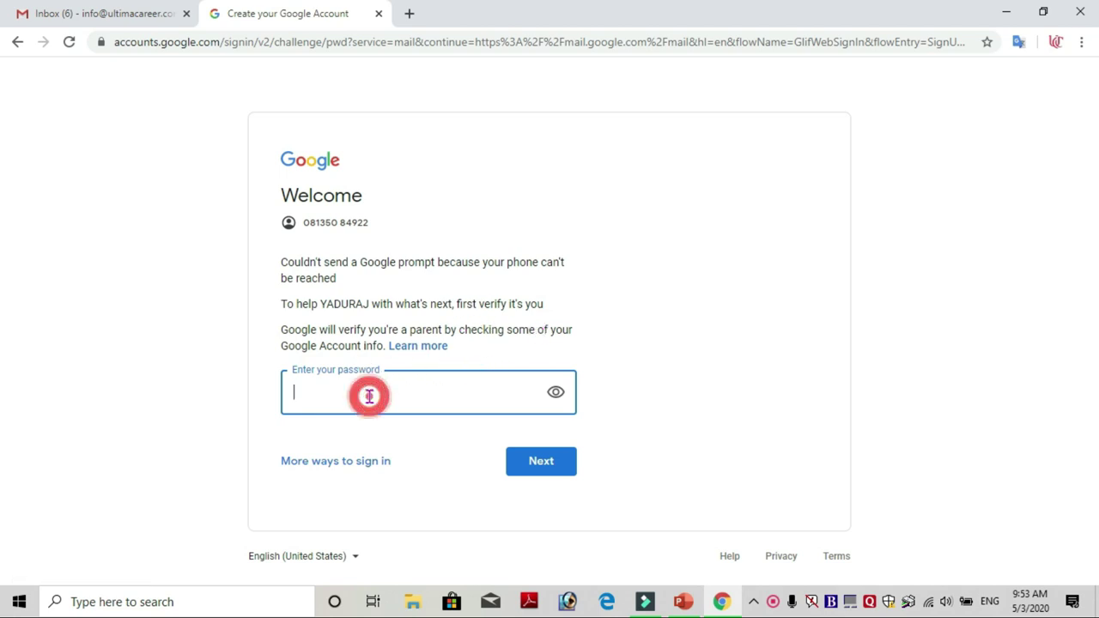
text(•)
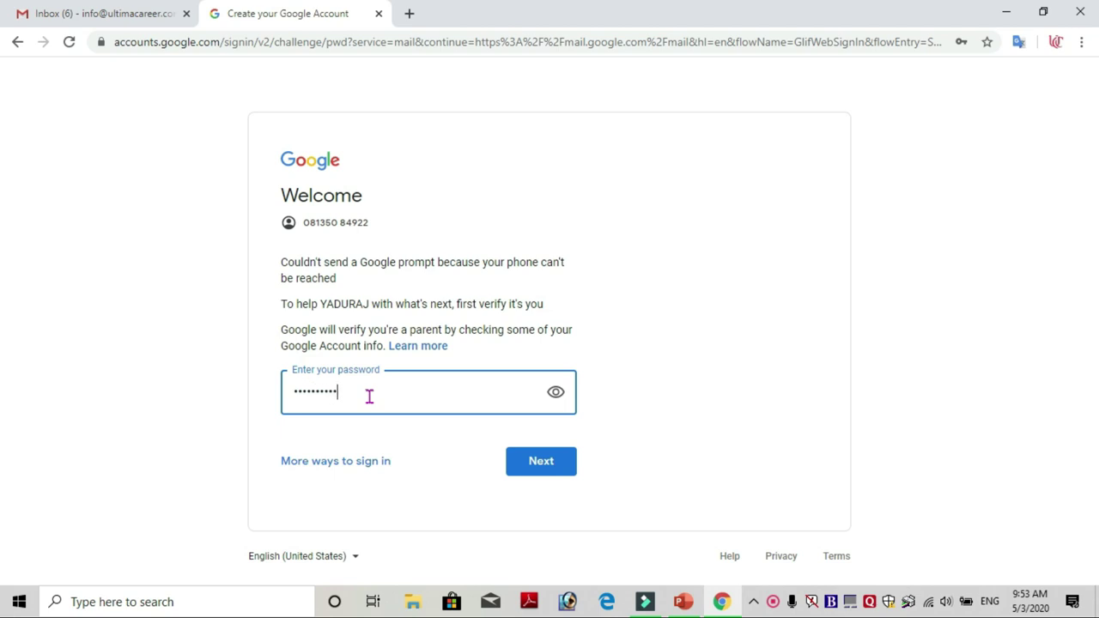
text(•••••••••)
click(538, 472)
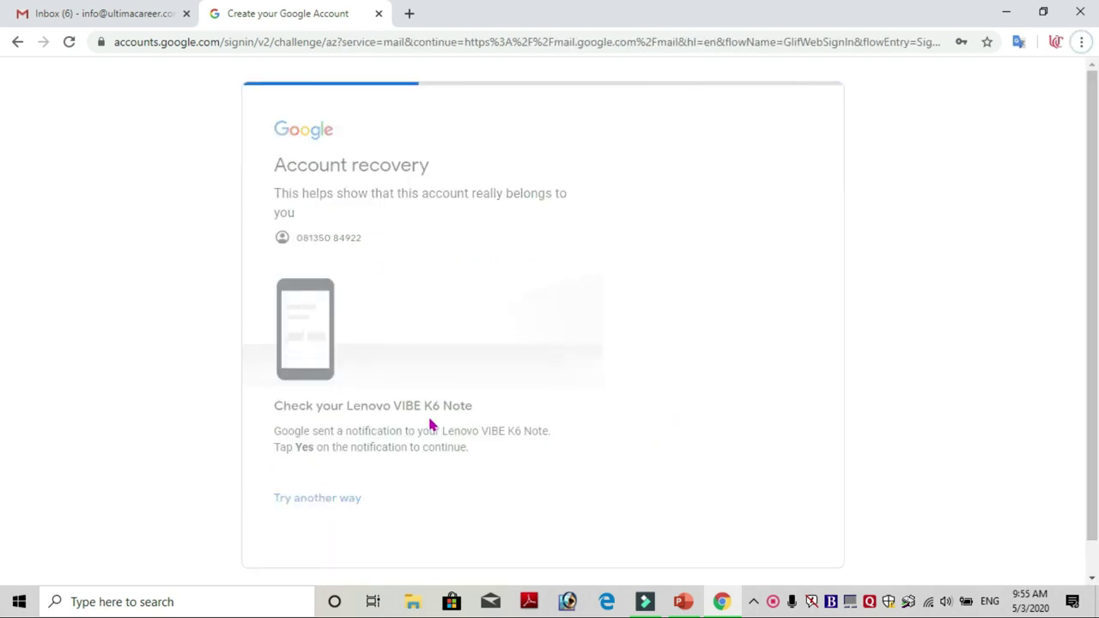
Enter and confirm a new parent password and save it.
click(361, 333)
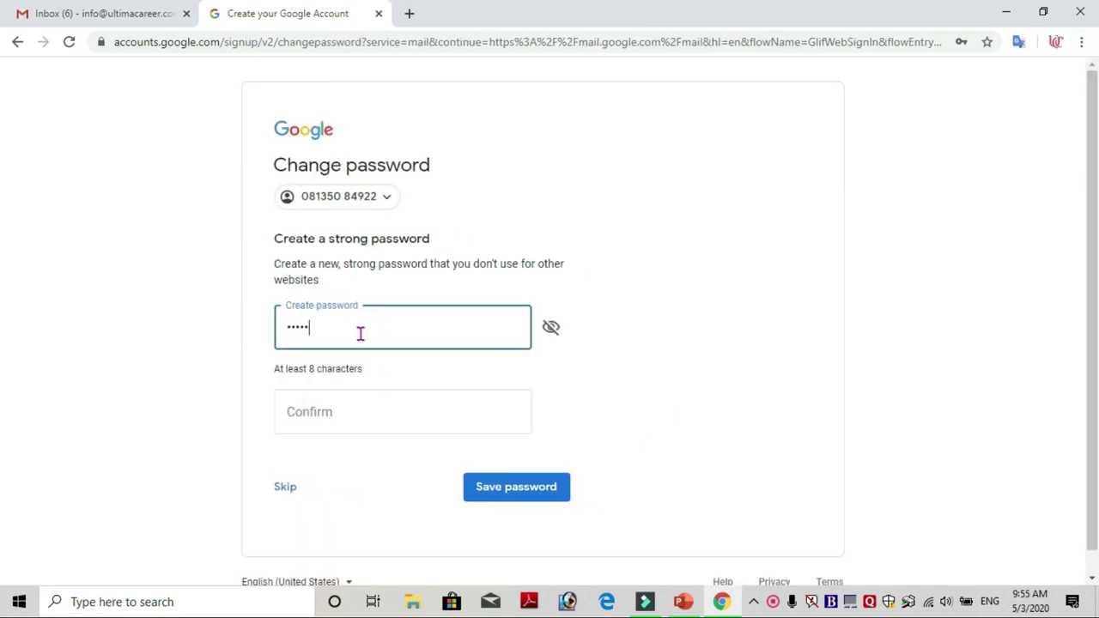
text(••••••••••)
click(364, 412)
text(••••••)
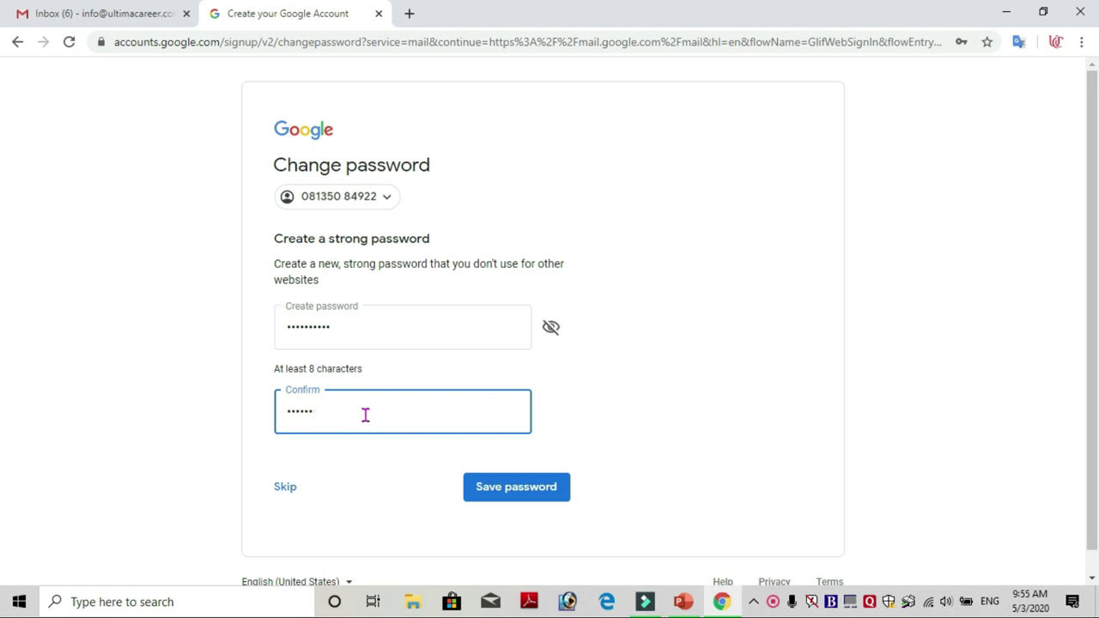
text(••••)
click(679, 435)
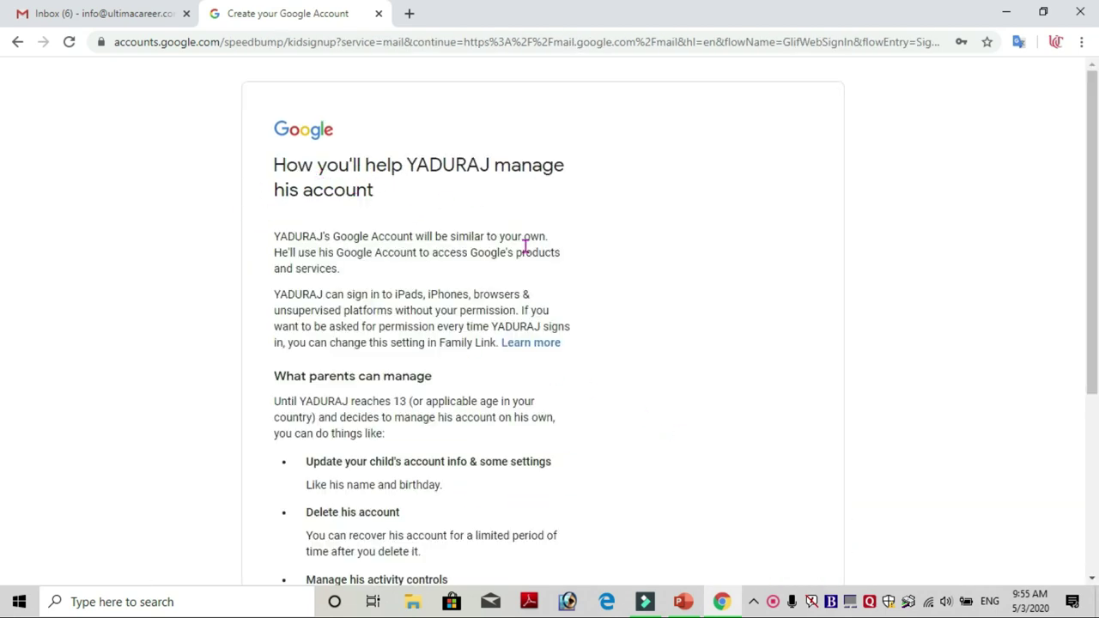
Continue past the account management explanation, join the family group, and confirm the child's details.
scroll(523, 245, down, 5)
click(533, 461)
scroll(551, 529, down, 1)
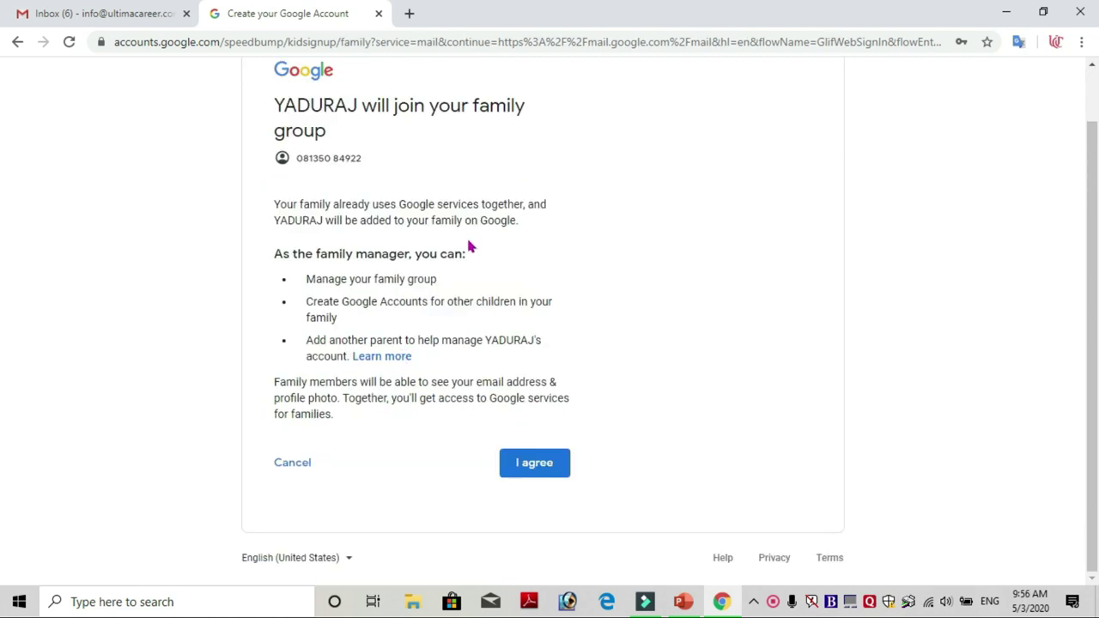
click(535, 463)
scroll(559, 378, down, 3)
click(540, 469)
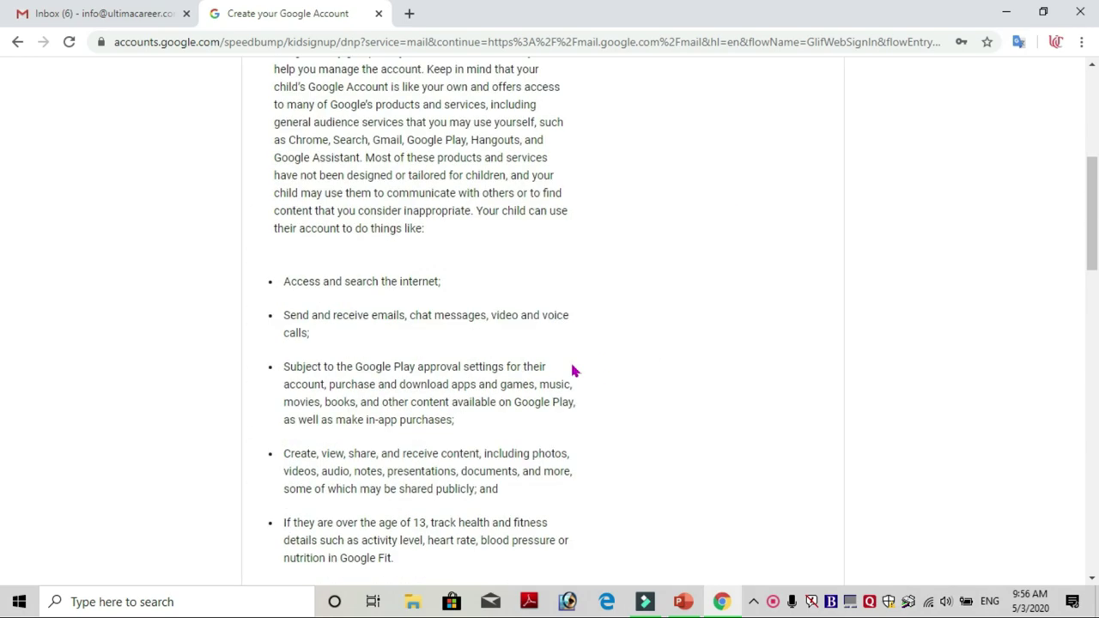
Tick both parental consent checkboxes and agree.
scroll(572, 371, up, 5)
scroll(501, 344, down, 15)
click(297, 92)
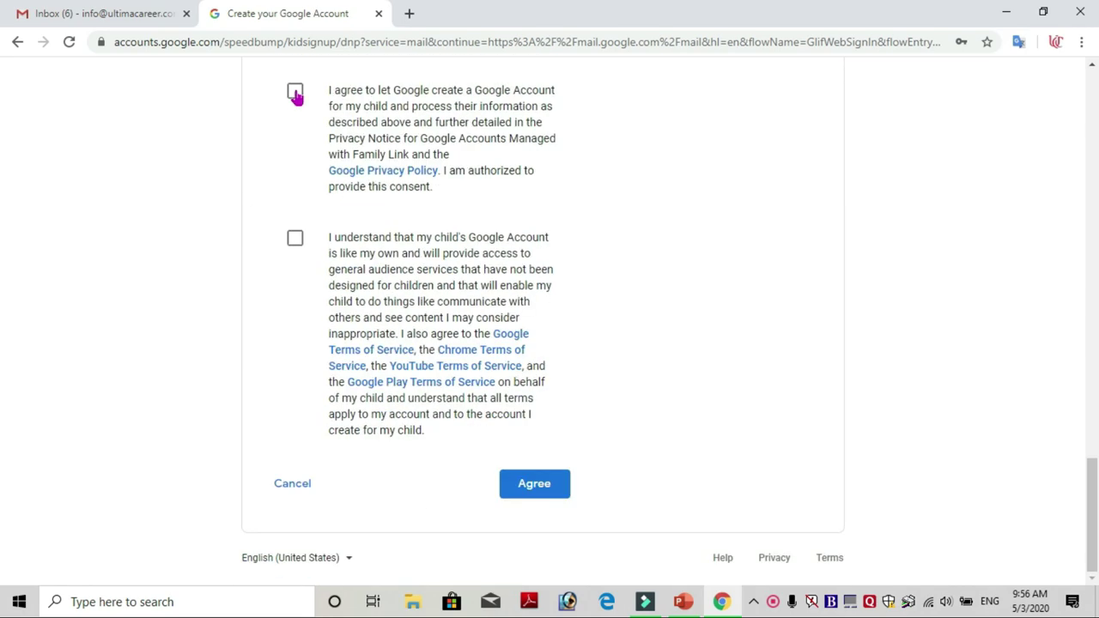
click(295, 240)
click(555, 492)
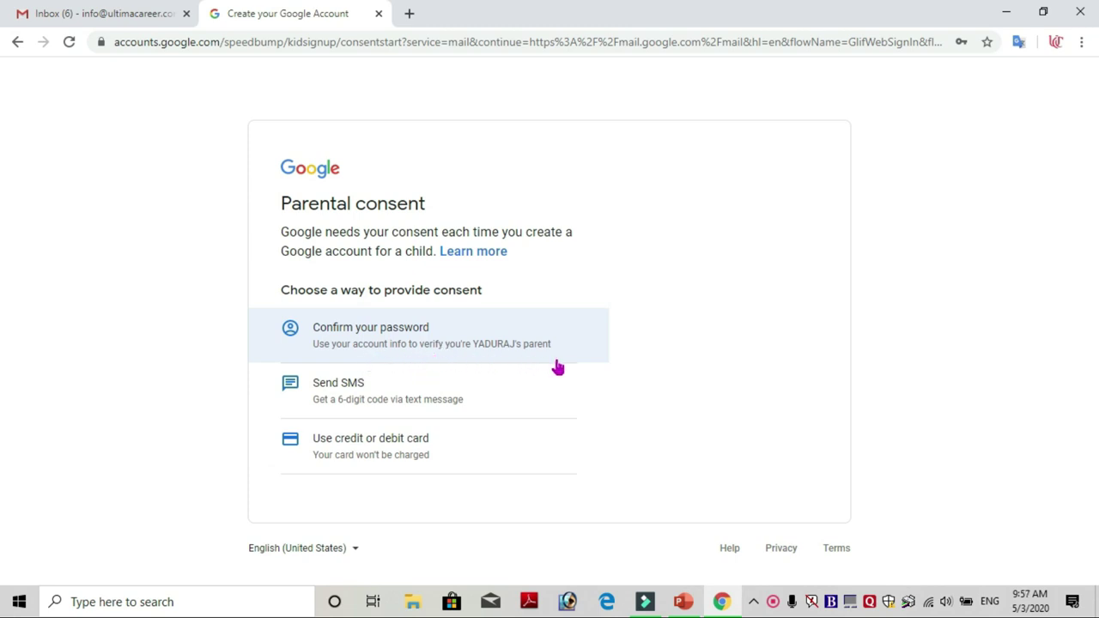
Request the consent code by SMS and enter the texted 6-digit code.
click(399, 407)
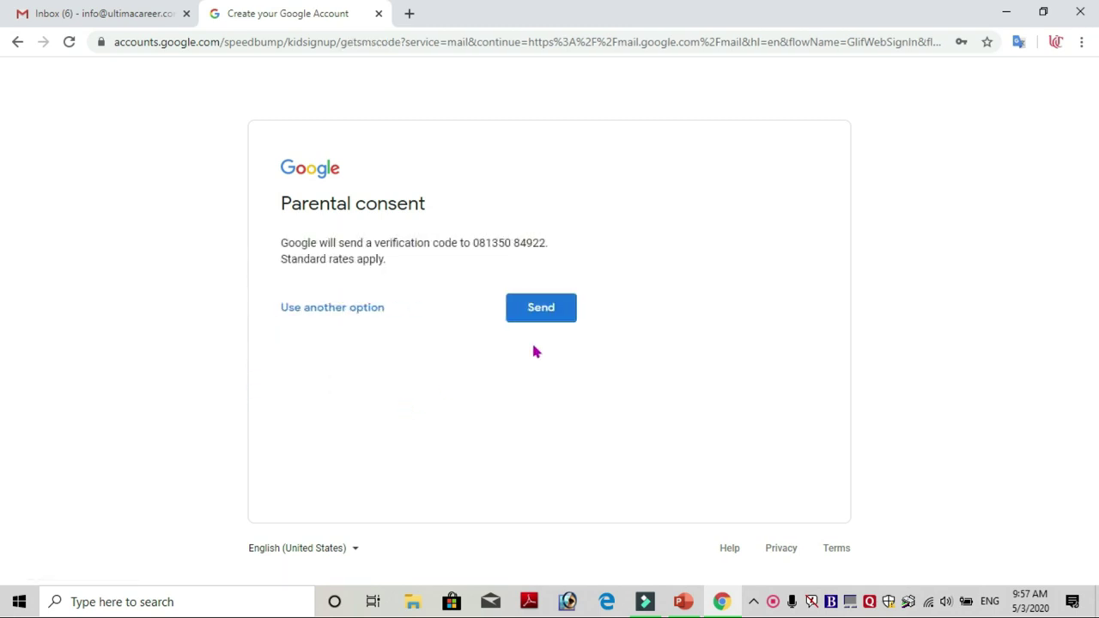
click(549, 316)
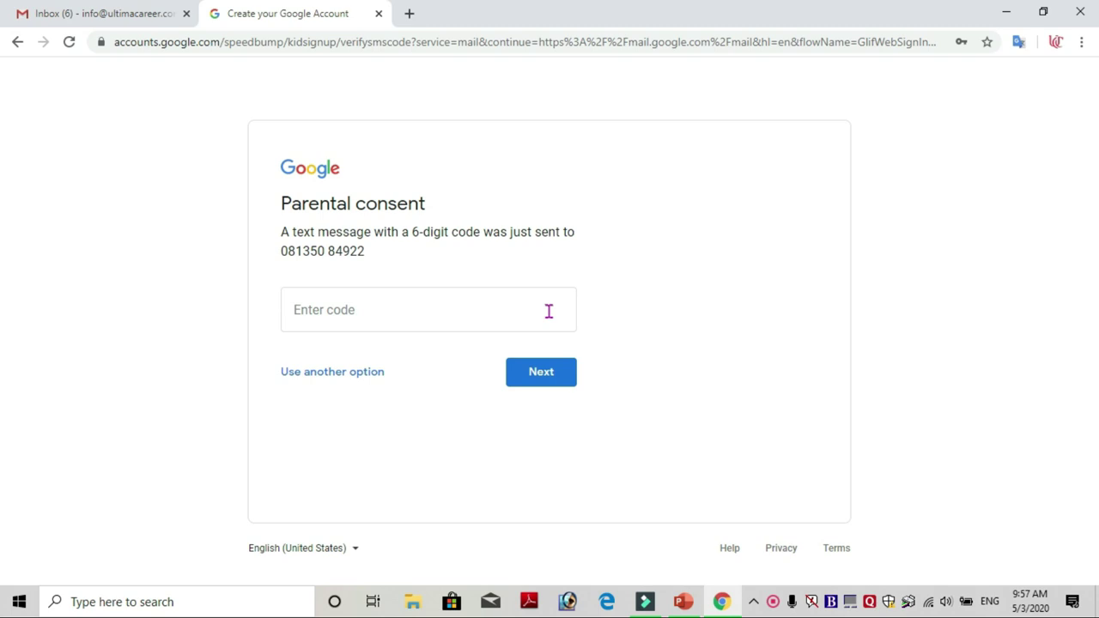
click(548, 311)
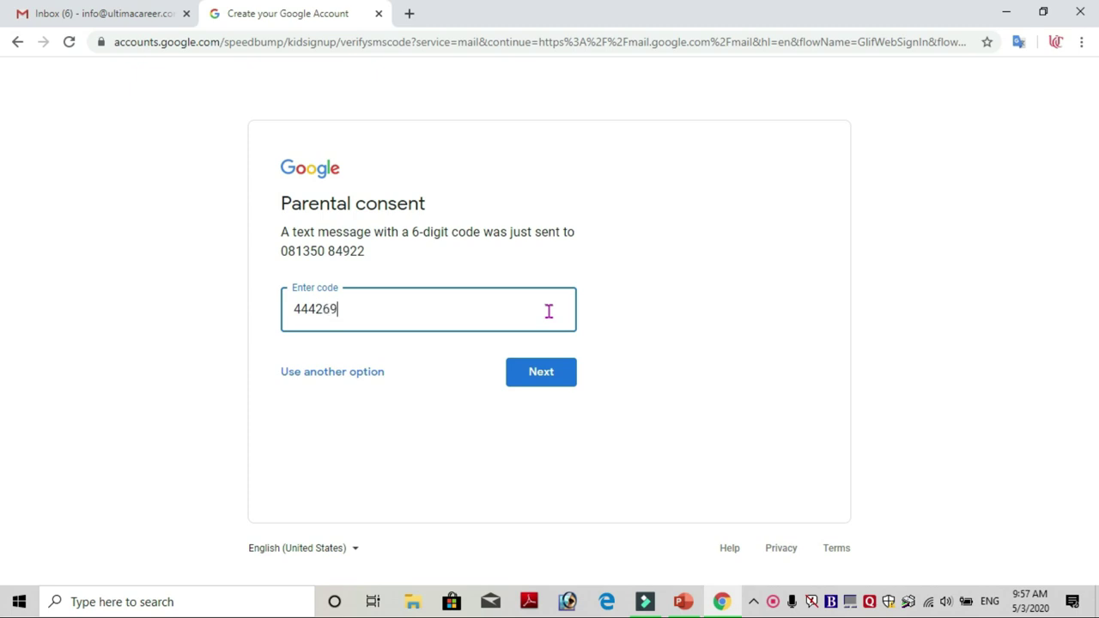
click(560, 372)
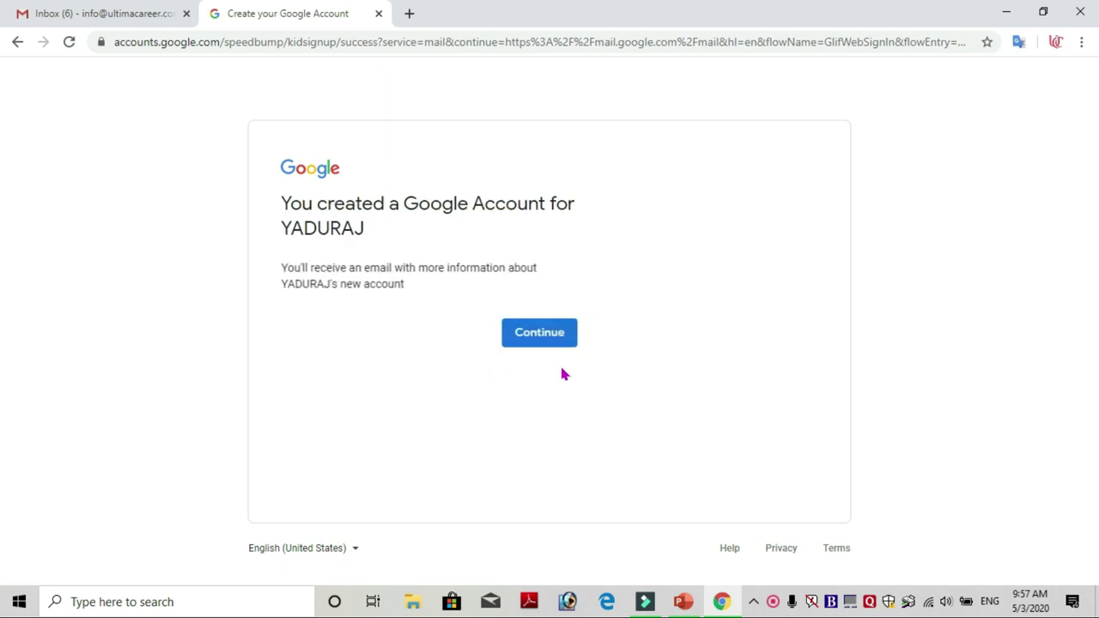
Continue into the new inbox, finish the welcome tour with the Default view, and Compose an email.
click(543, 334)
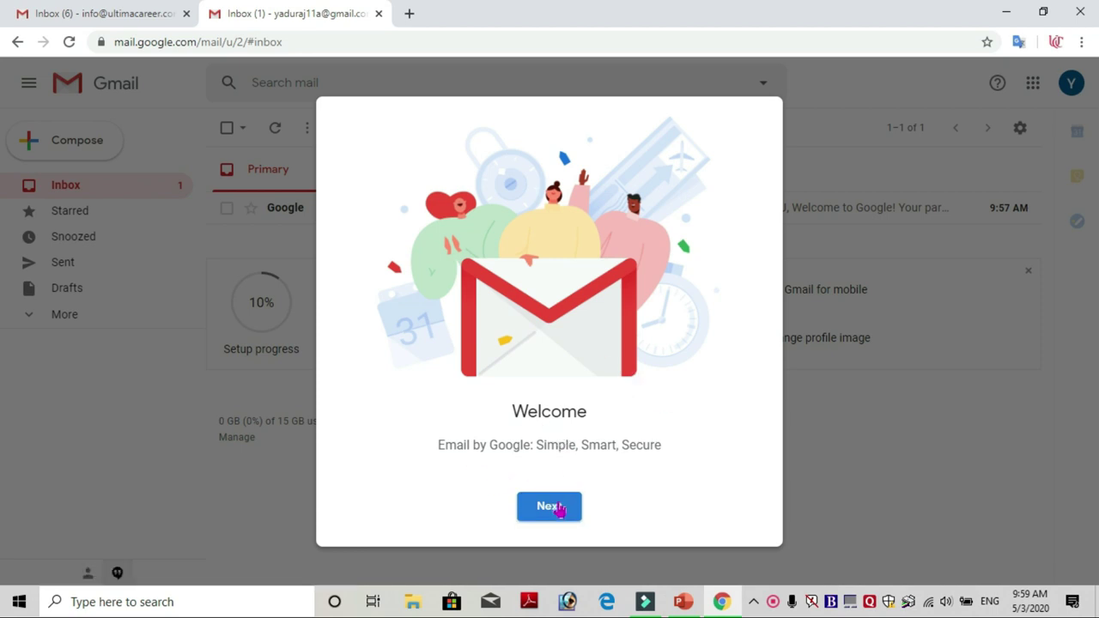
click(557, 509)
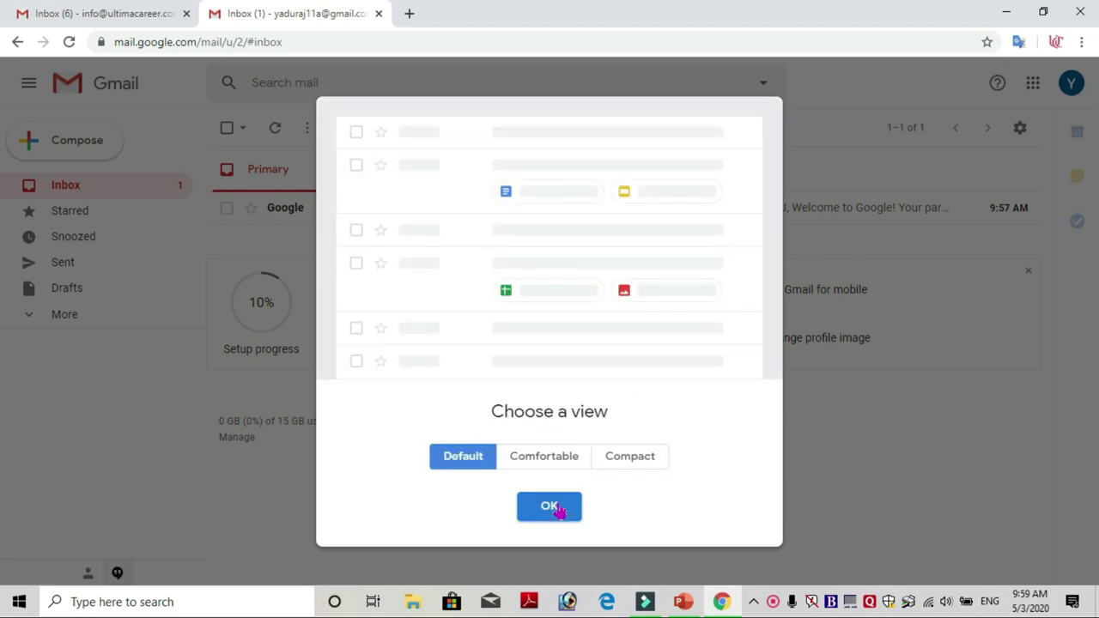
click(558, 509)
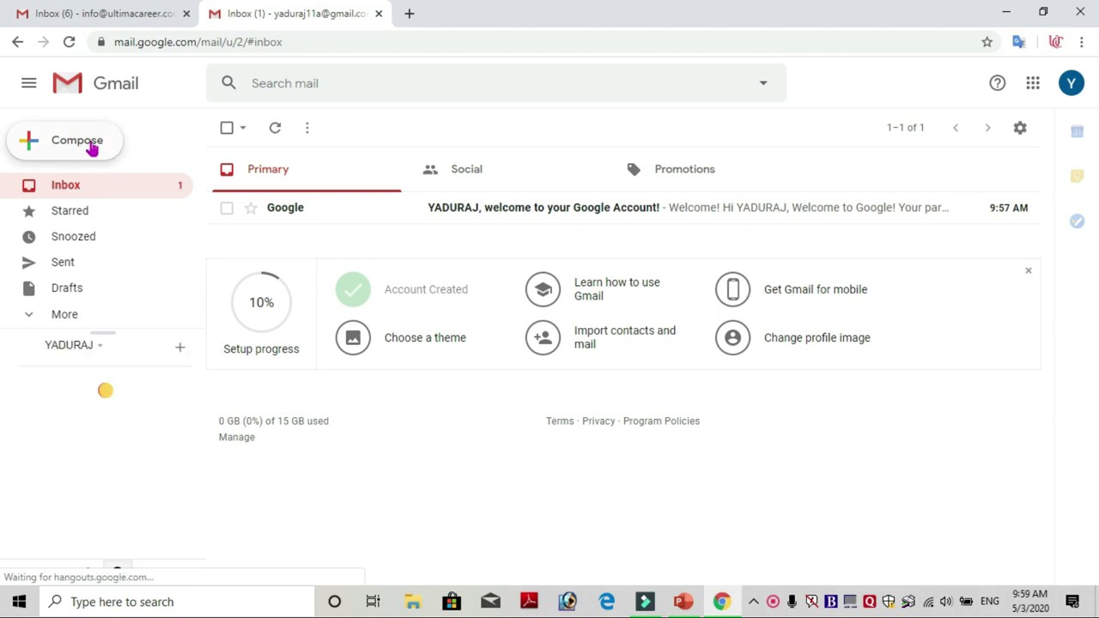
click(77, 148)
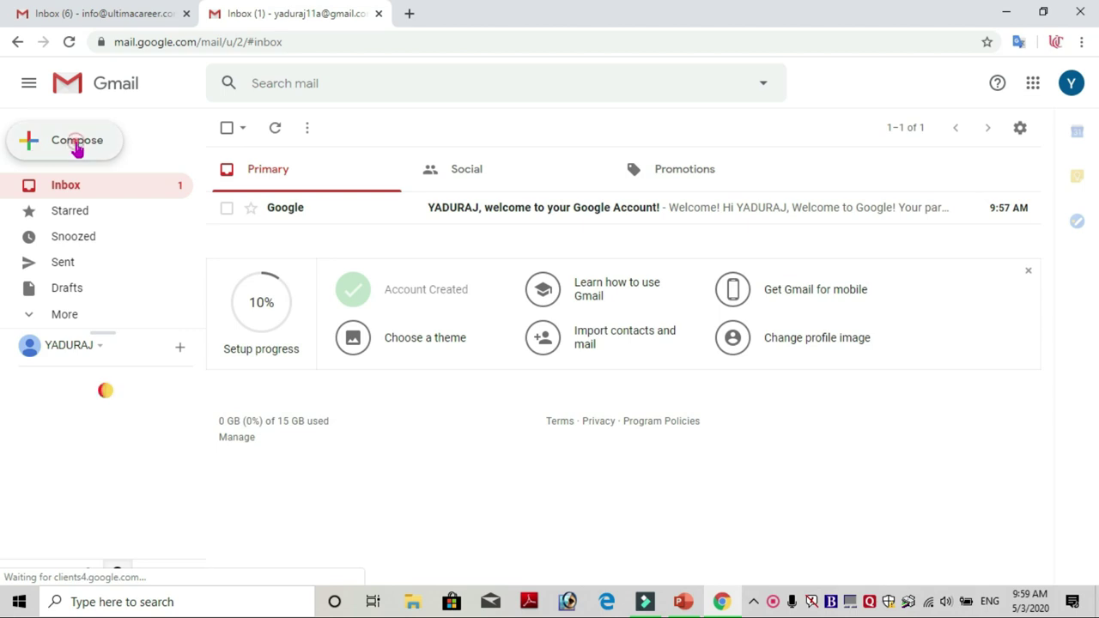